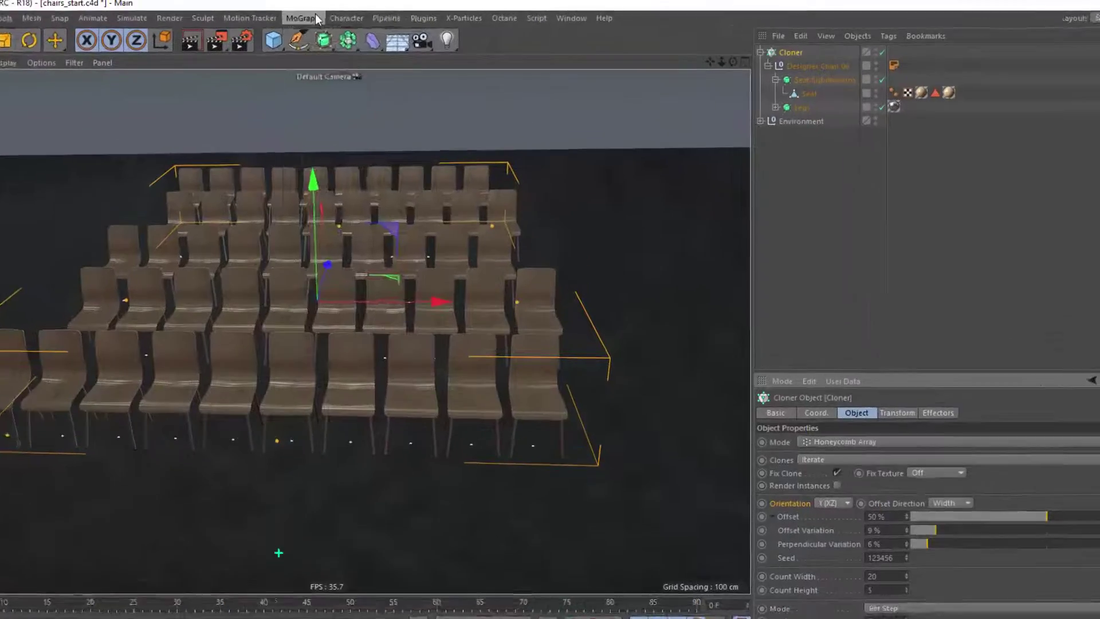
Step: Add a Step effector to the chair cloner
click(317, 19)
mouse_move(381, 37)
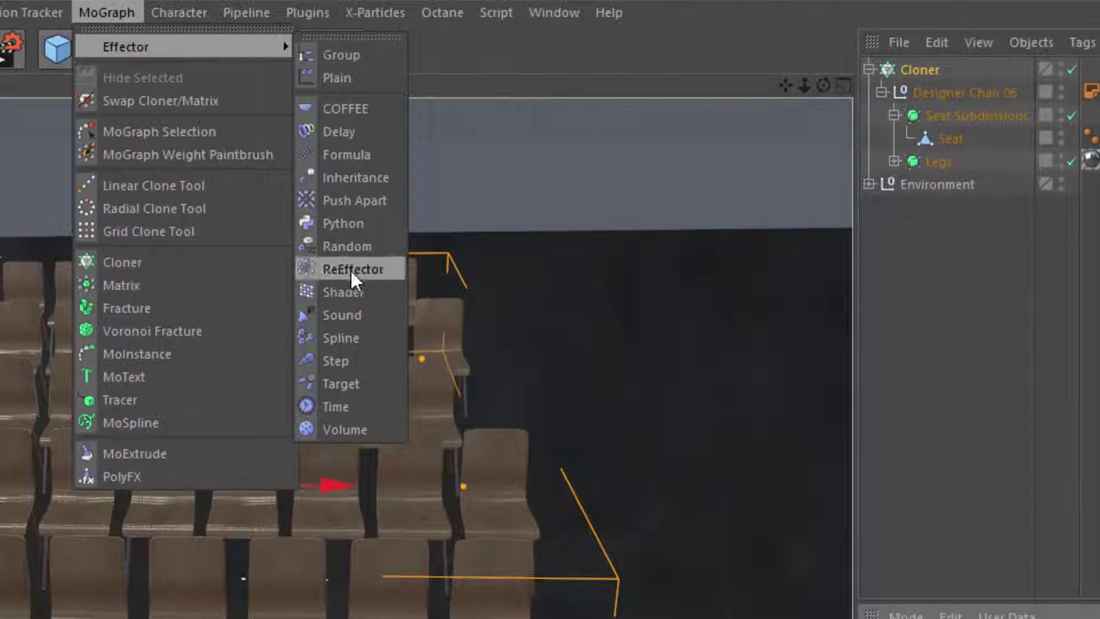
click(352, 361)
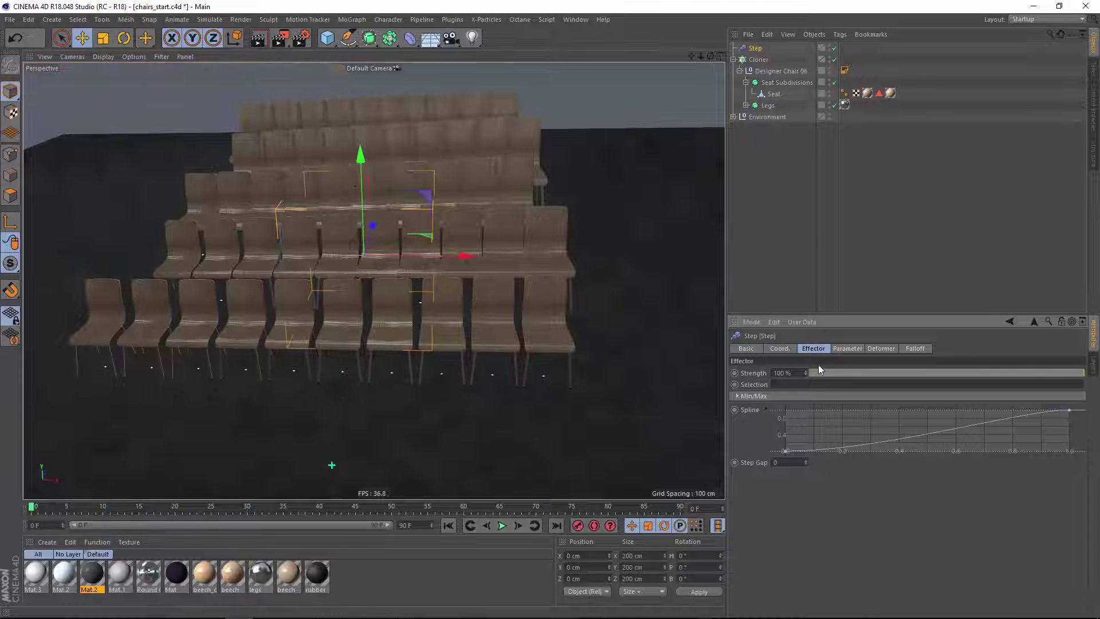
Step: Make the Step effector affect position instead of scale, with a Y offset of 250 cm
click(847, 348)
click(851, 394)
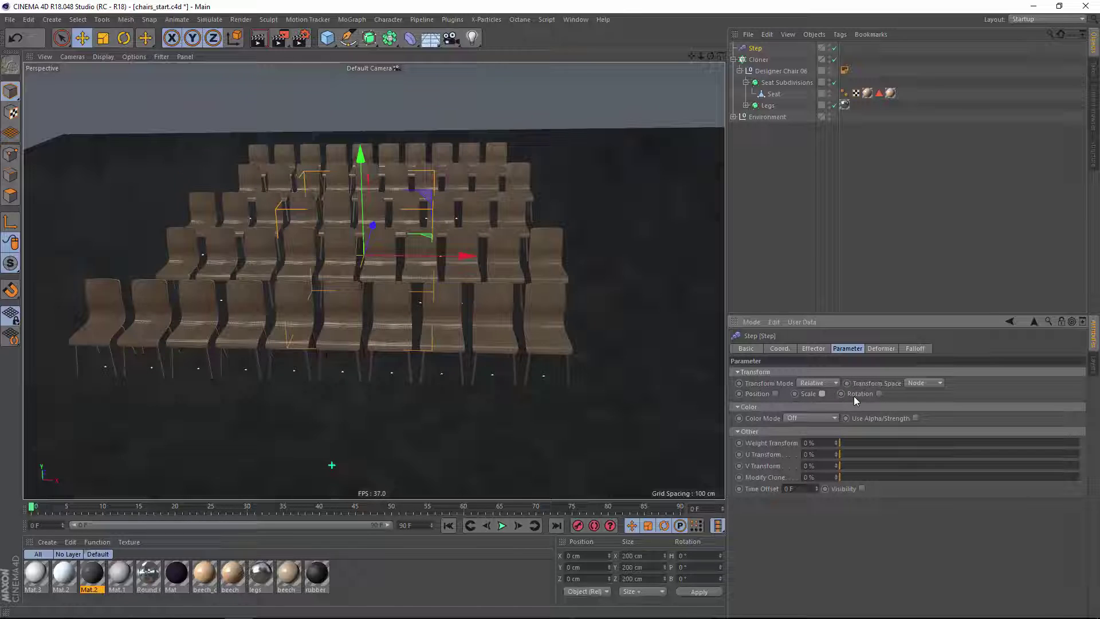
click(776, 393)
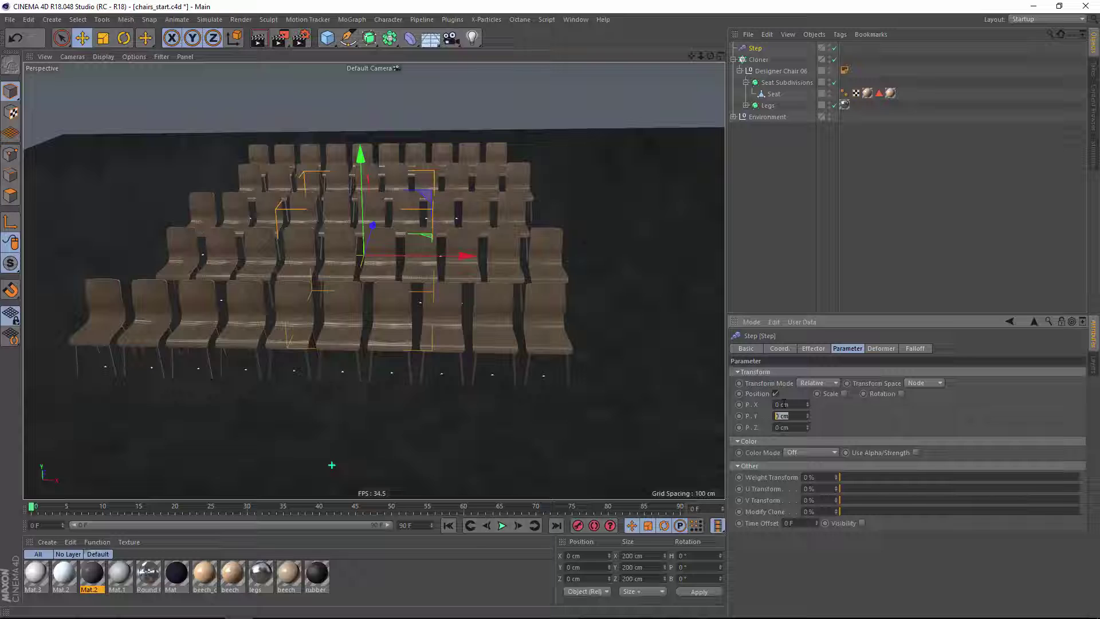
text(50)
key(Return)
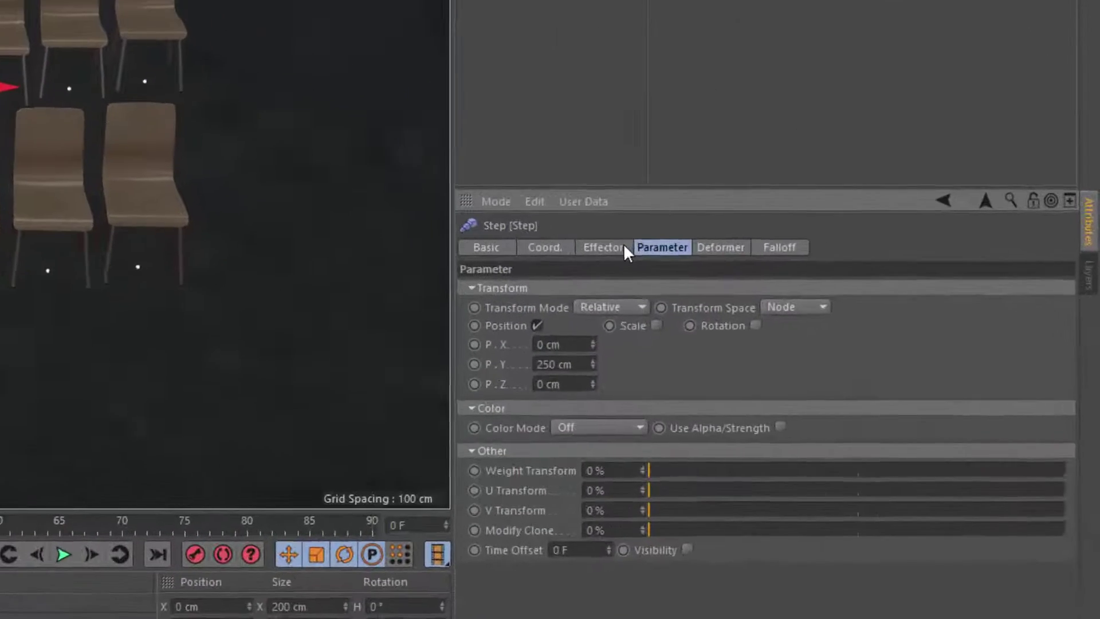
Step: Apply the Linear preset to the Step effector's spline and set its step gap to 9
click(818, 349)
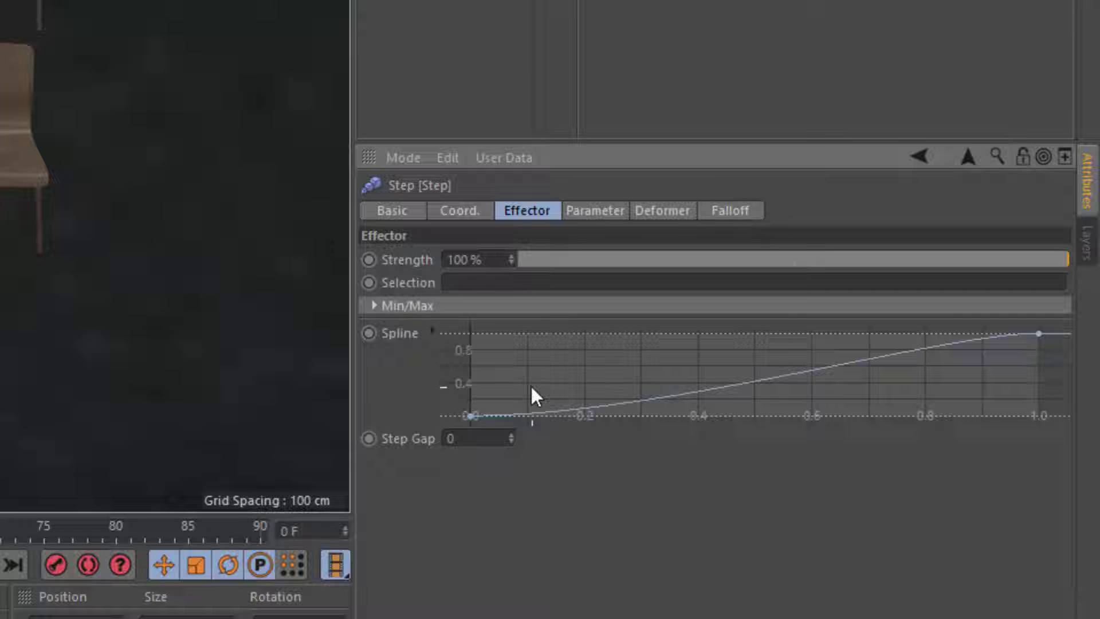
right_click(516, 371)
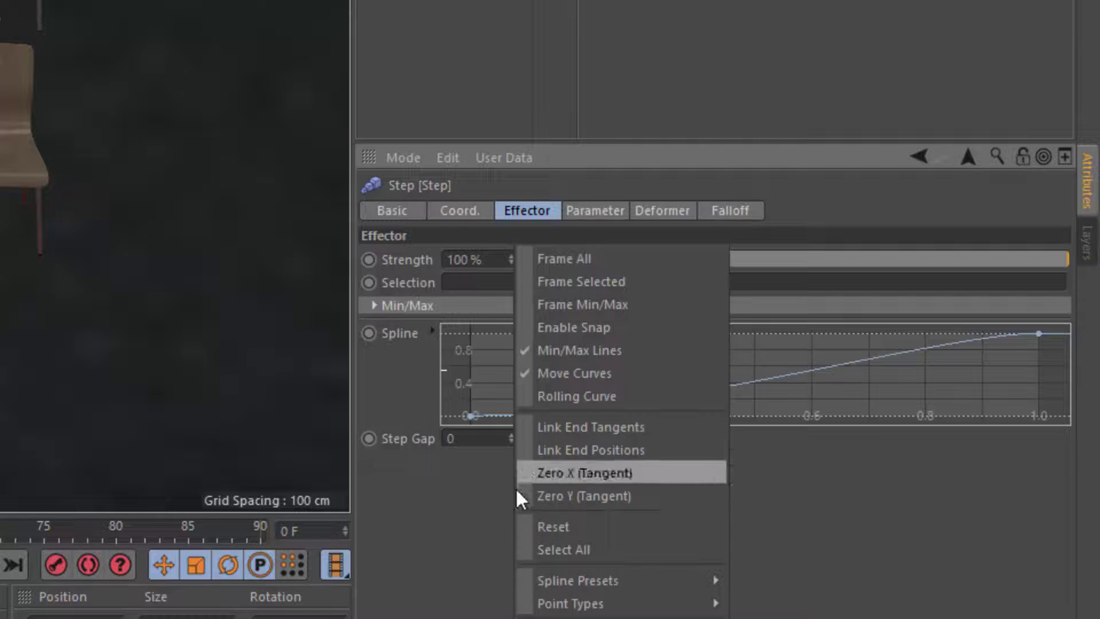
mouse_move(573, 585)
click(741, 575)
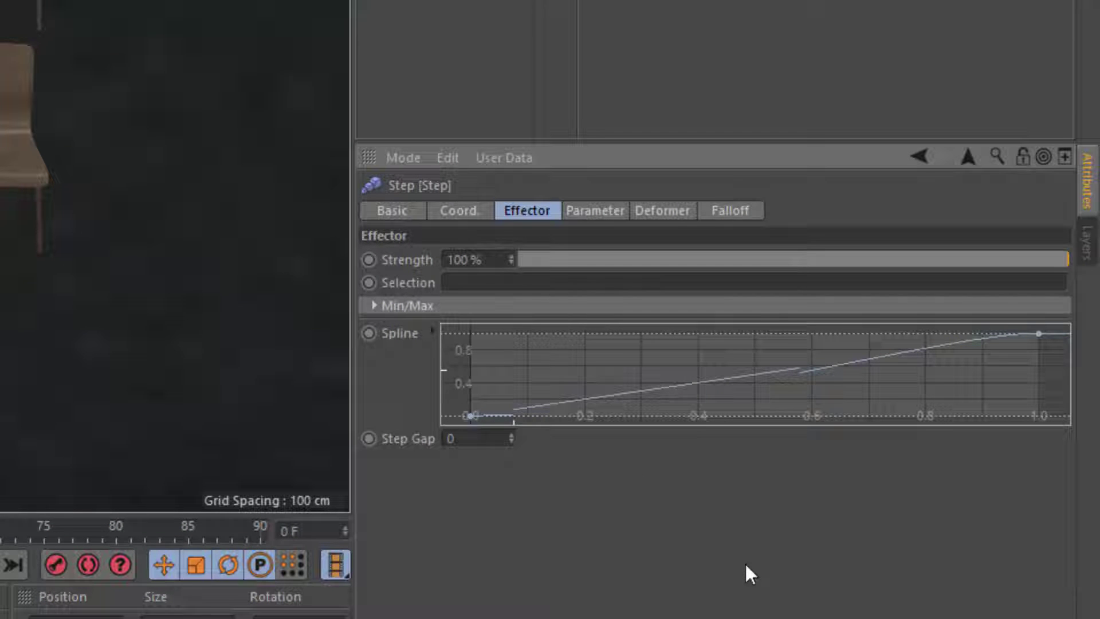
click(477, 439)
text(10)
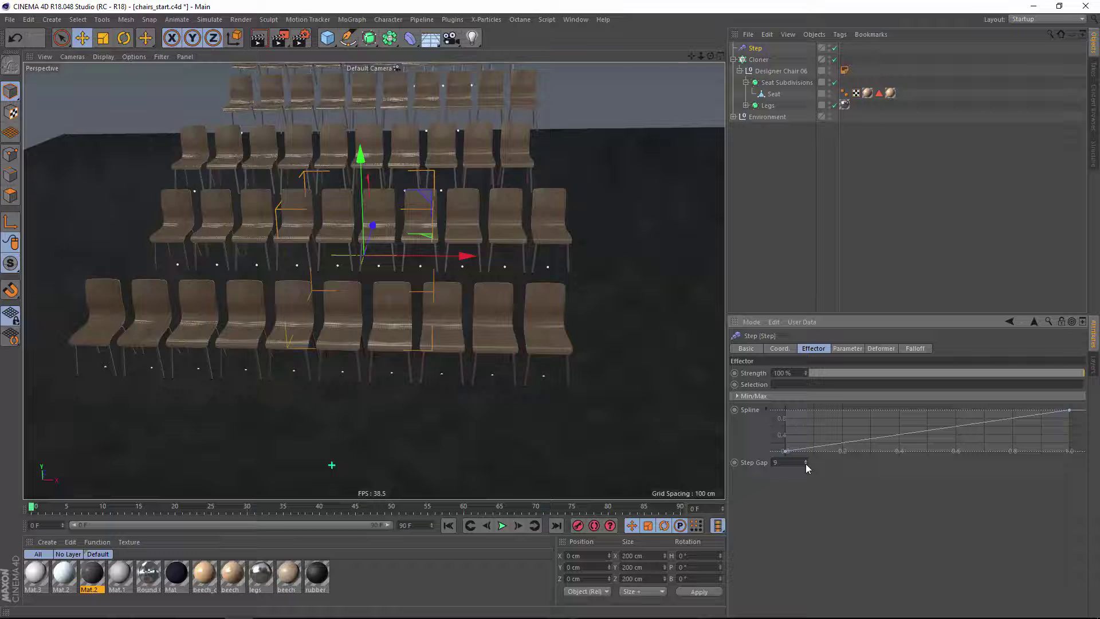
Step: Set the chair cloner's count width to 29
click(758, 59)
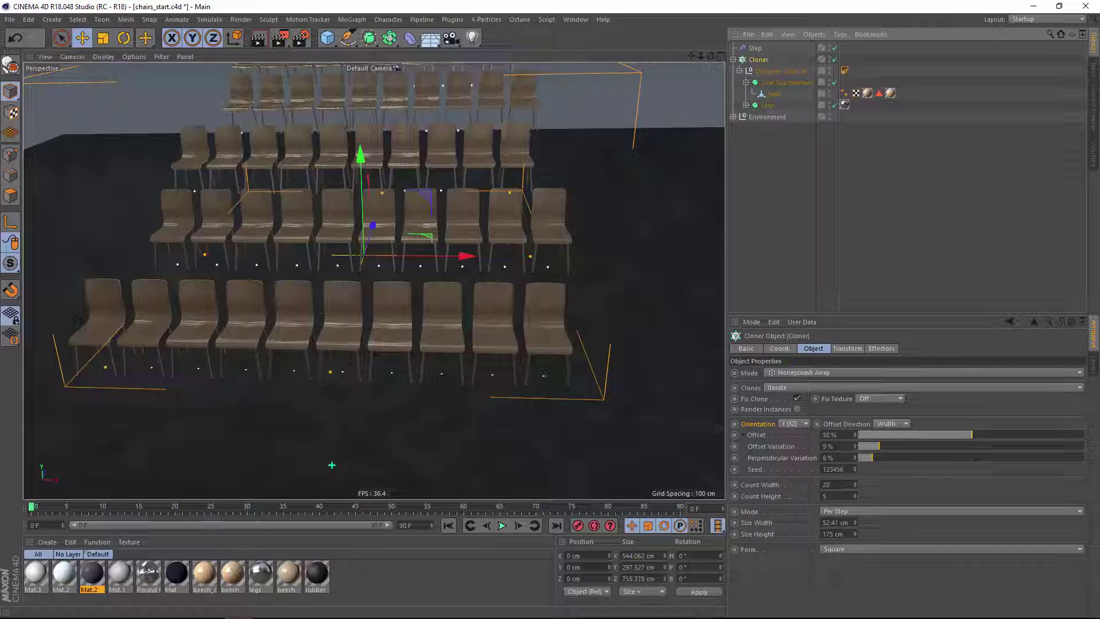
click(756, 49)
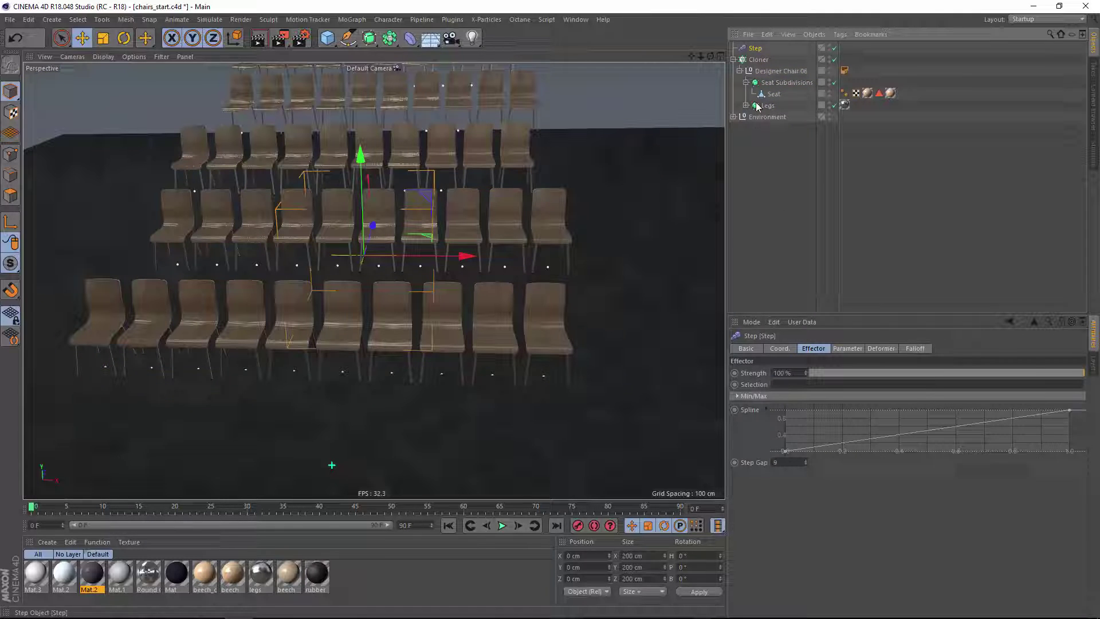
drag(710, 56, 642, 66)
alt+drag(332, 465, 370, 475)
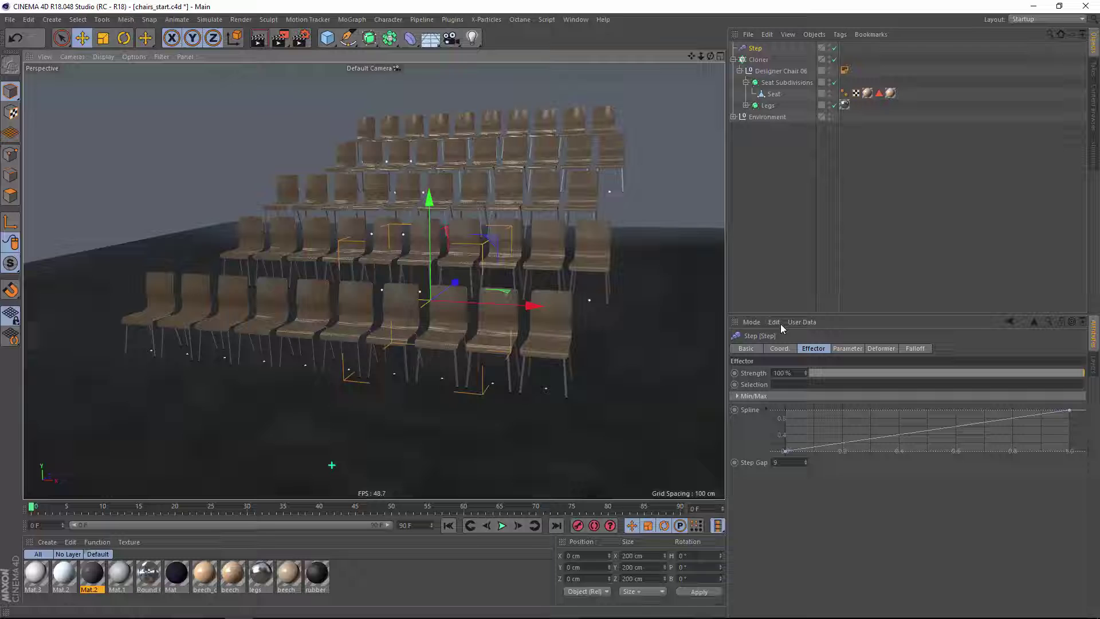
click(758, 59)
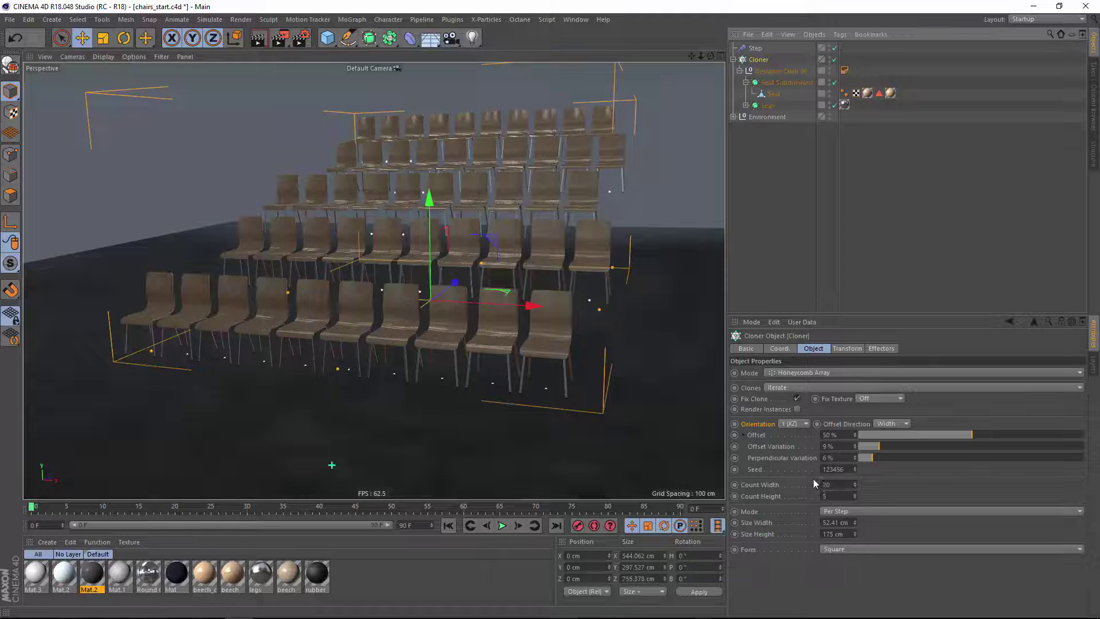
drag(854, 485, 854, 276)
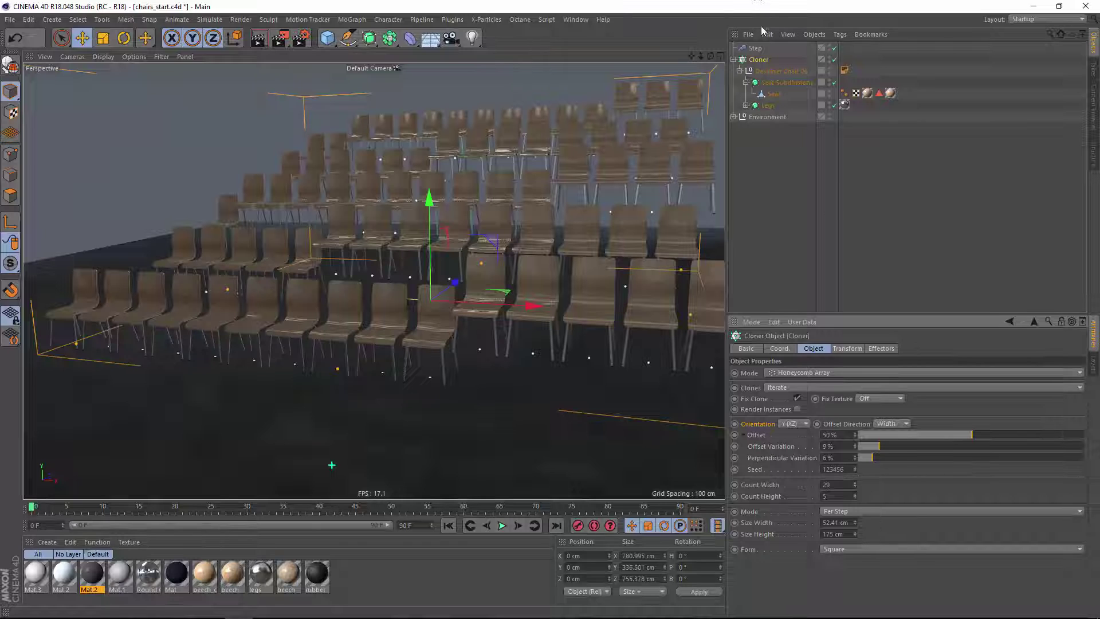
Step: Try raising the Step effector's step gap to suit the wider rows of chairs
click(755, 49)
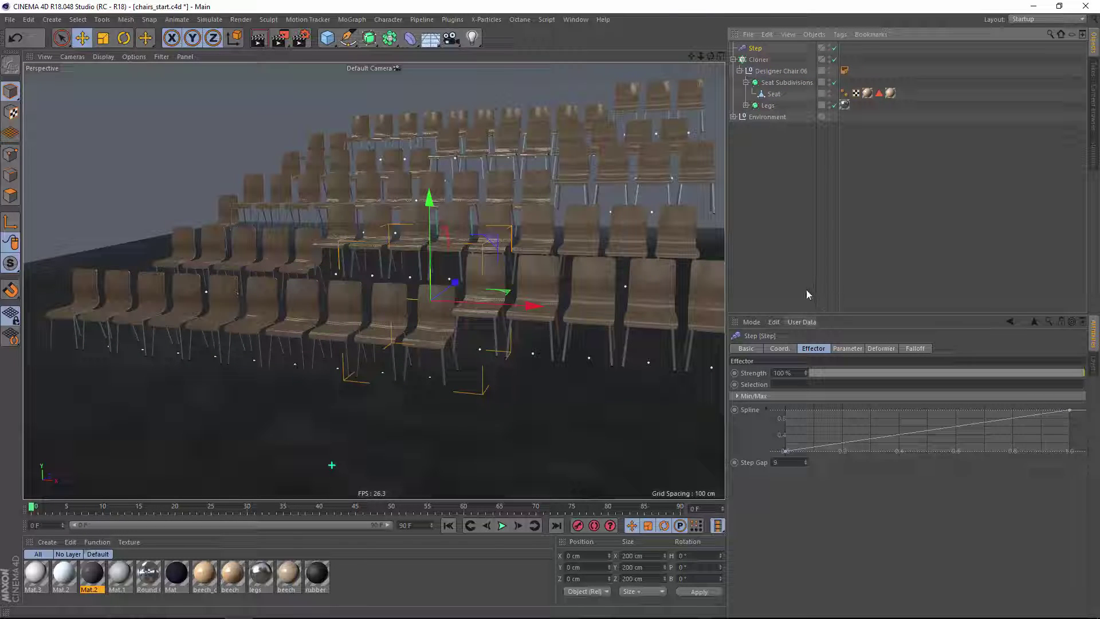
drag(805, 460, 806, 435)
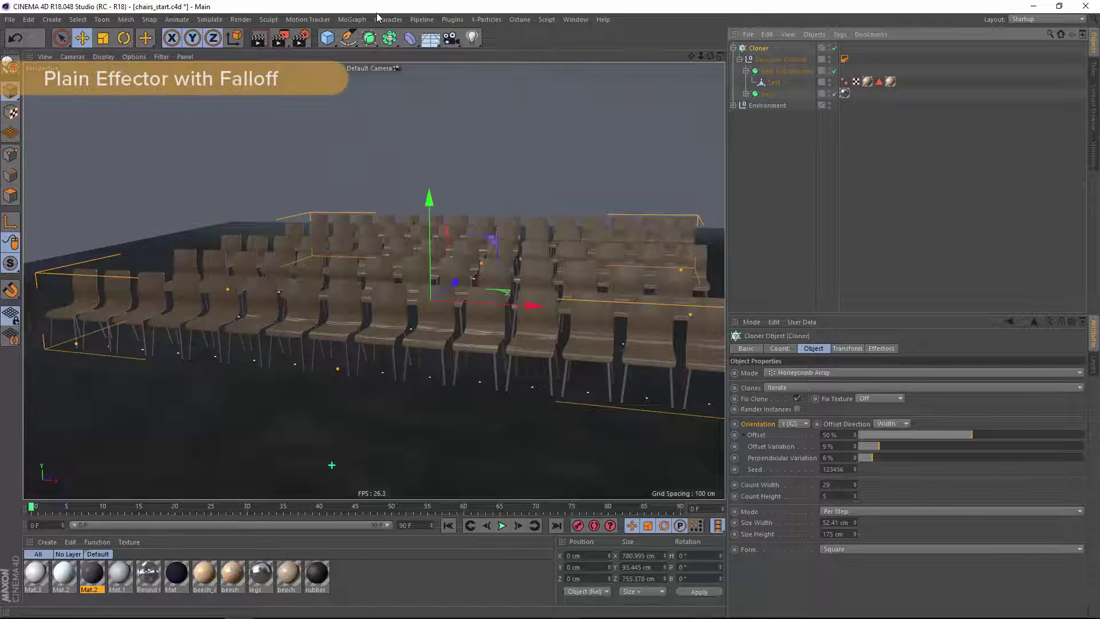
Step: Add a Plain effector to the chair cloner and set its Y position offset to 250 cm
click(352, 19)
mouse_move(371, 36)
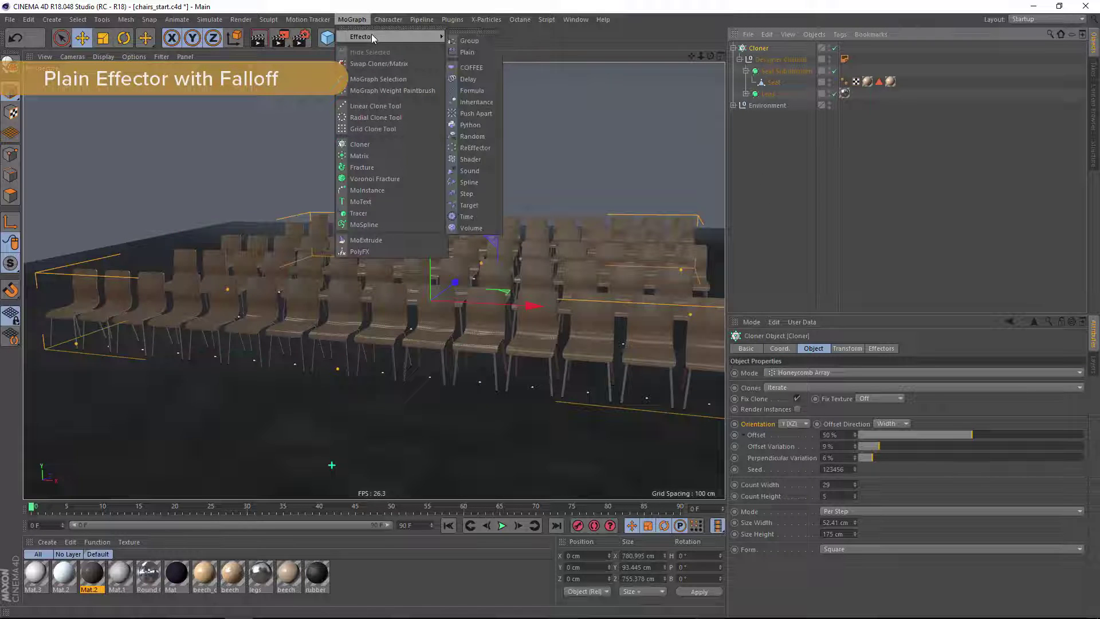
click(487, 55)
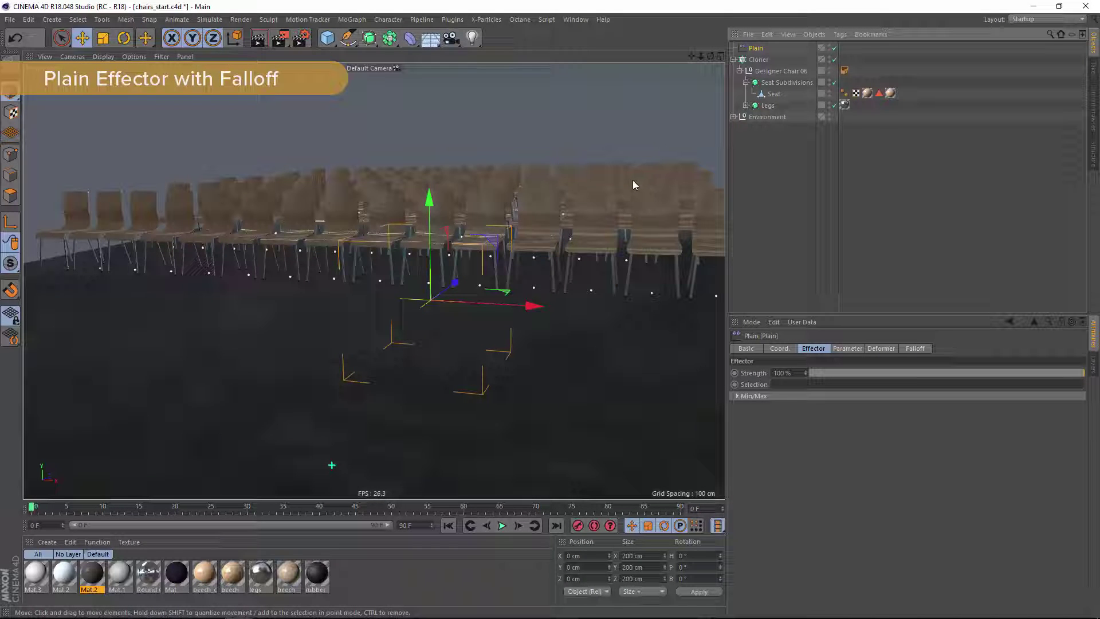
click(846, 348)
drag(796, 417, 761, 392)
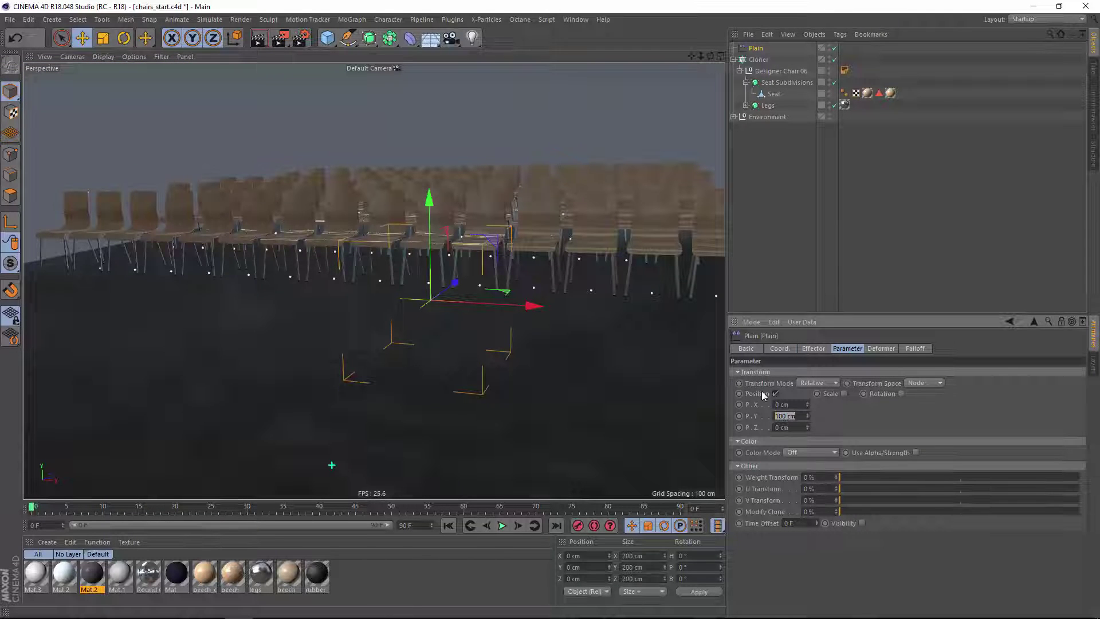
text(250)
key(Return)
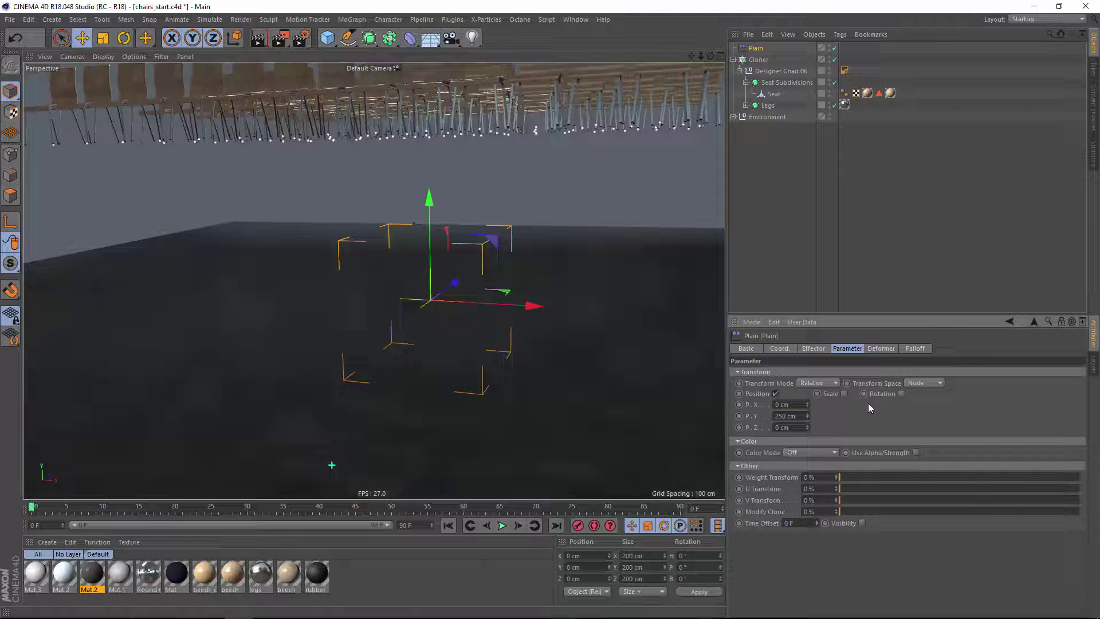
Step: Set the Plain effector's falloff shape to Linear
drag(710, 56, 680, 56)
right_drag(691, 56, 632, 56)
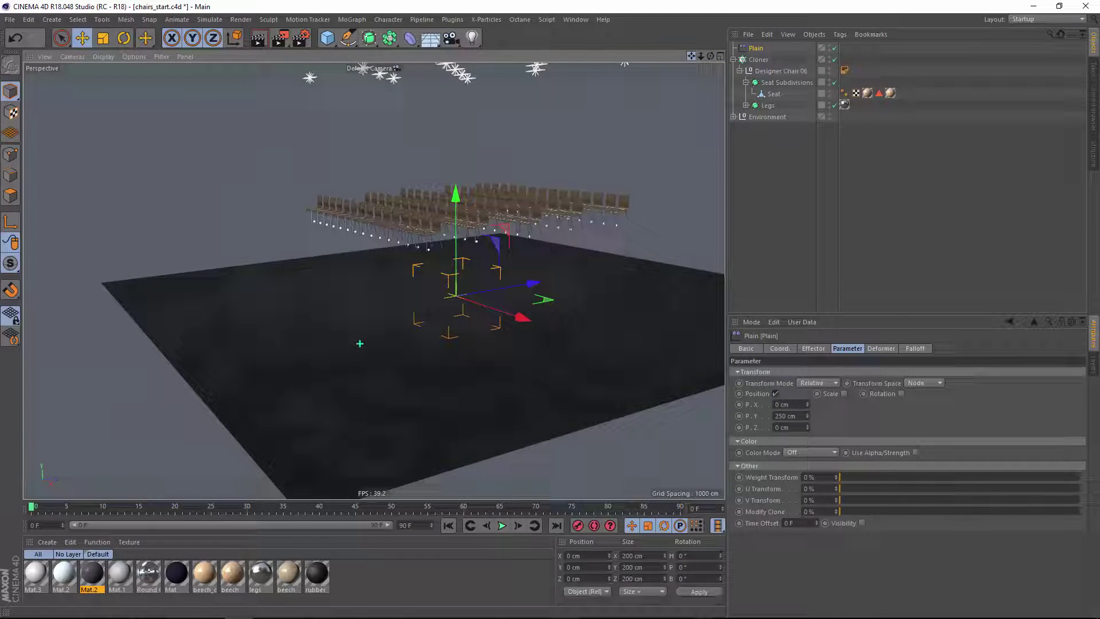
click(907, 348)
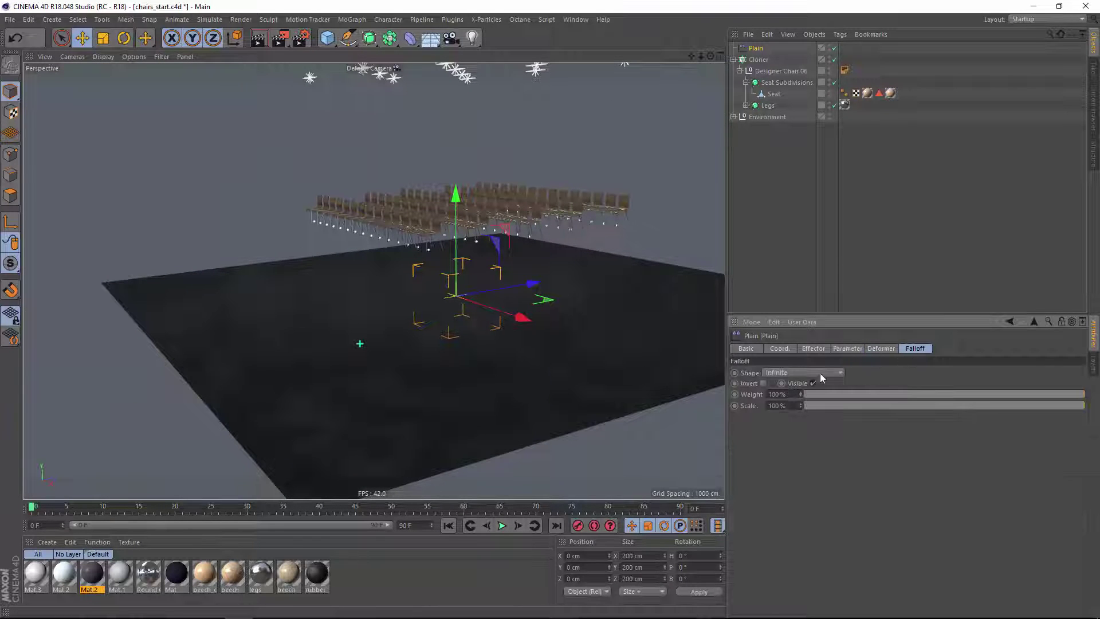
click(805, 373)
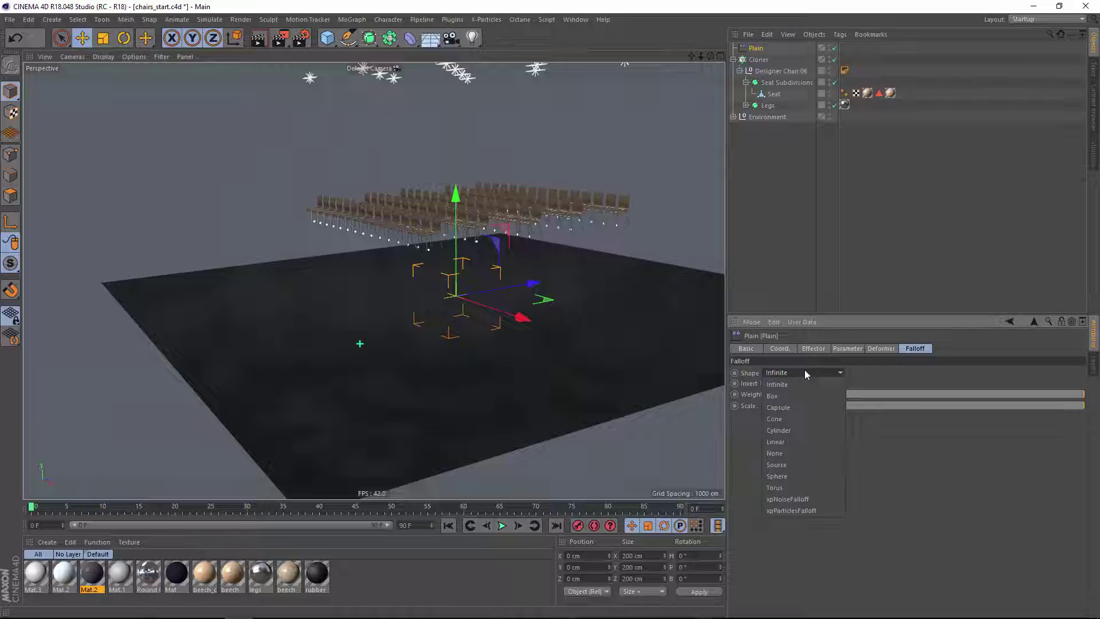
click(798, 442)
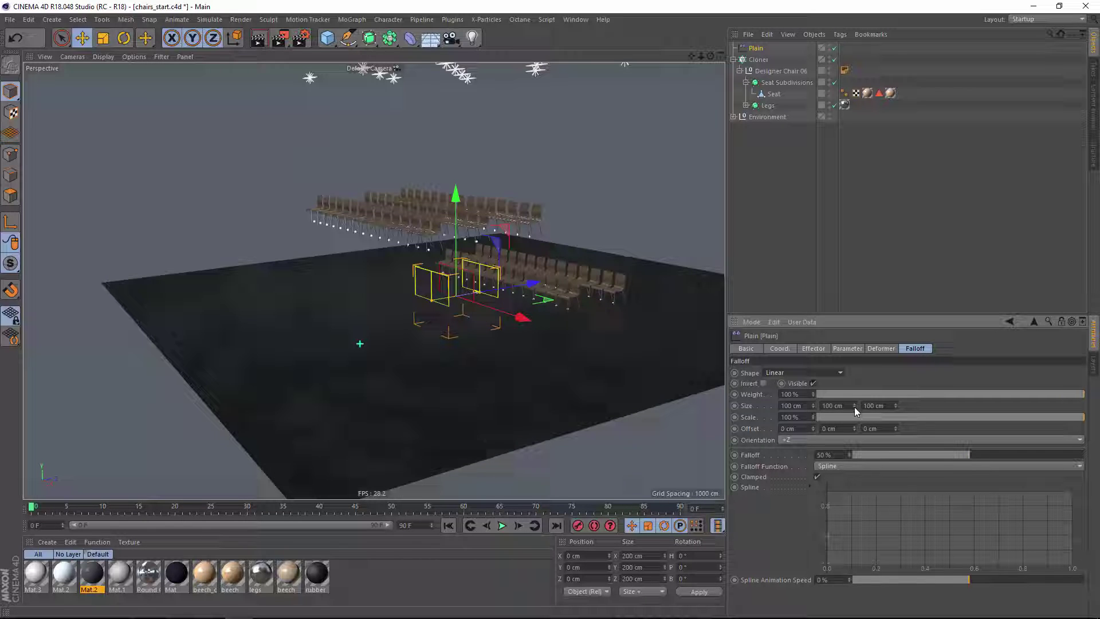
Step: Extend the linear falloff's Z size to 483 cm and set its falloff value to 100%
drag(854, 406, 891, 416)
key(z)
key(ctrl+z)
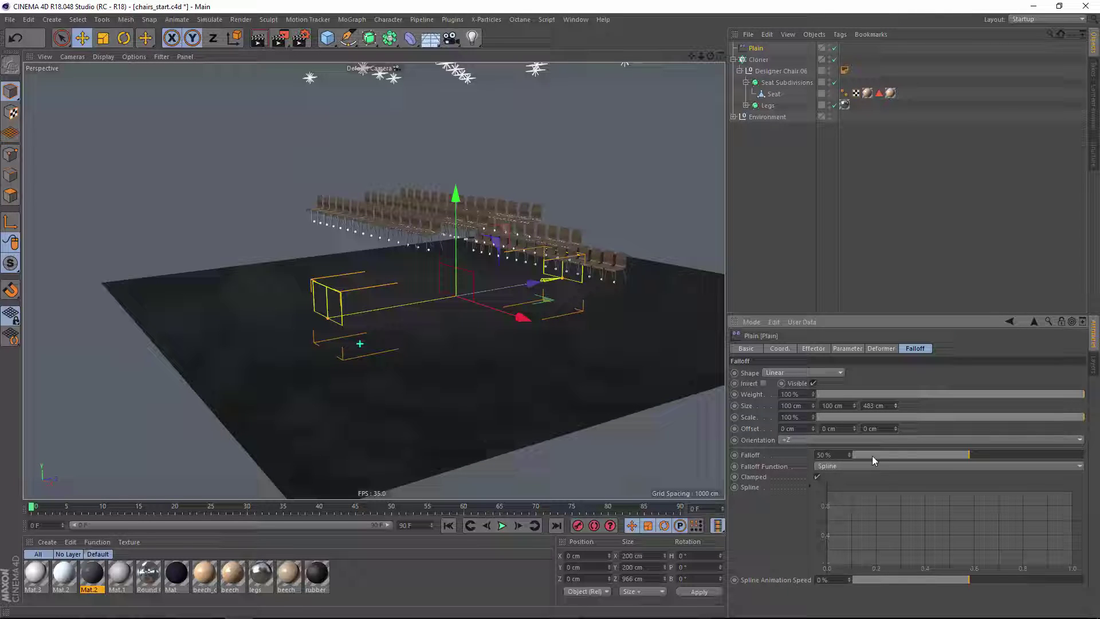
mouse_move(973, 456)
mouse_down()
mouse_move(949, 458)
mouse_move(1094, 458)
mouse_up()
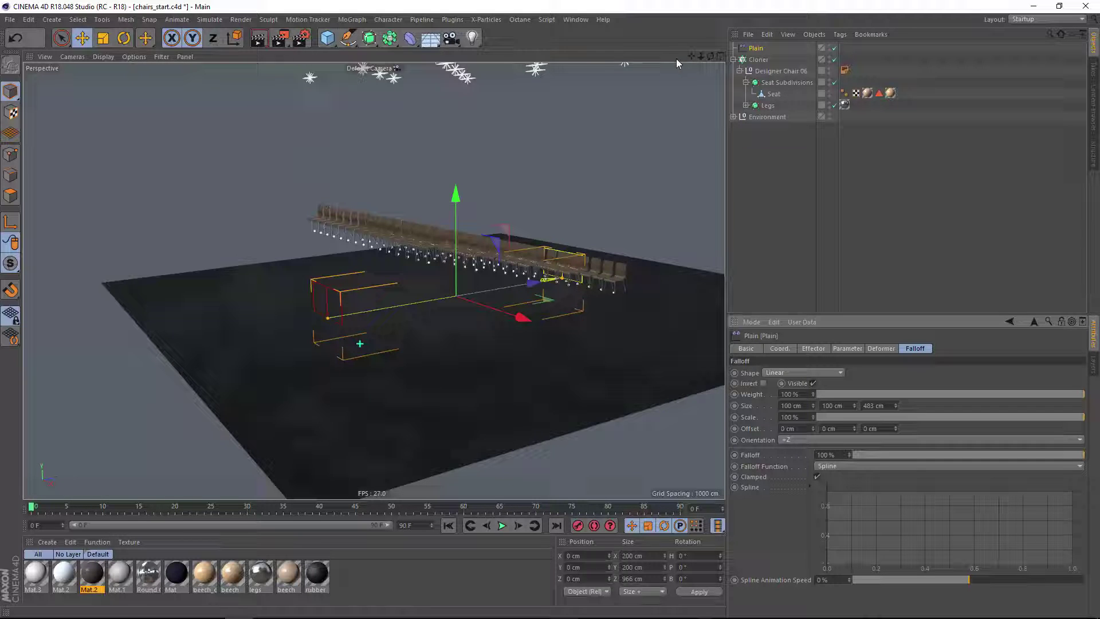
Step: Invert the Plain effector's falloff so the chair rows rise in the opposite direction
drag(710, 58, 644, 28)
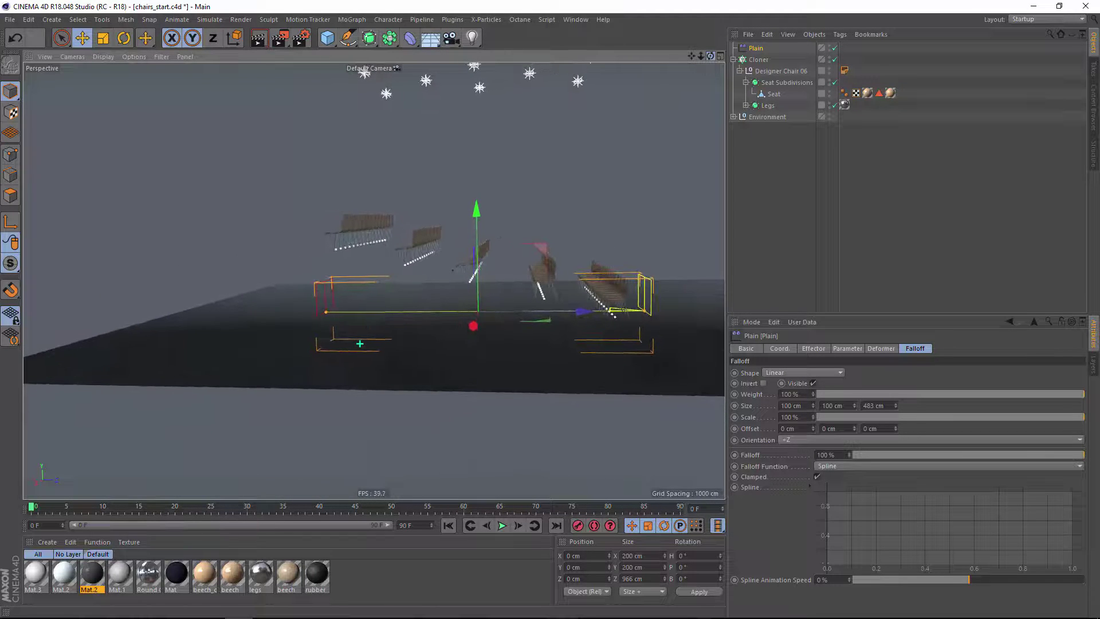
click(763, 384)
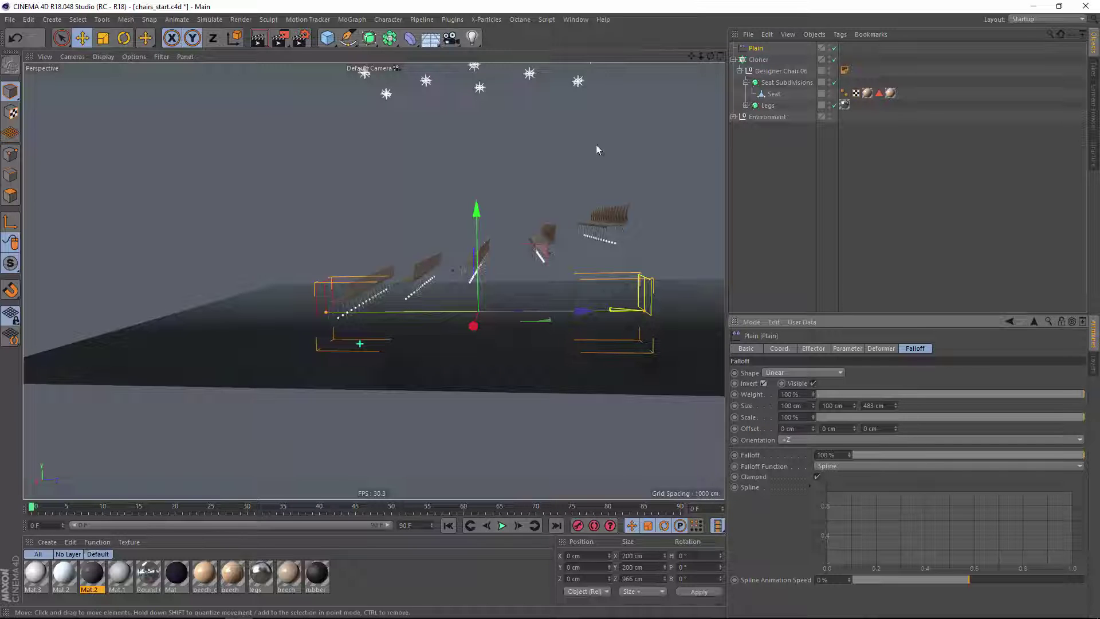
drag(710, 57, 771, 75)
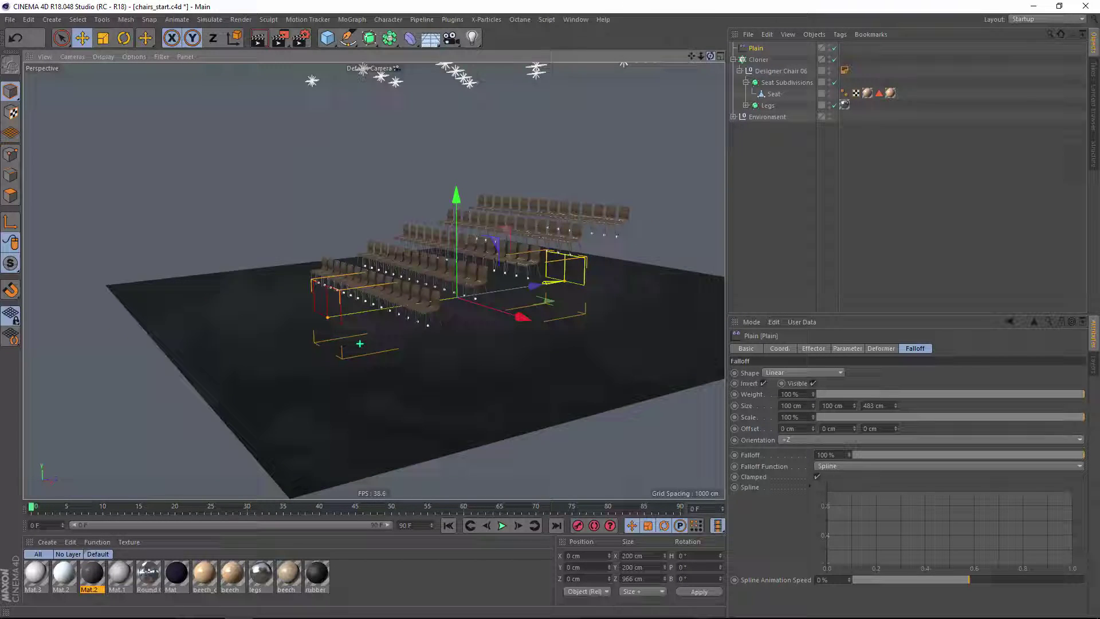
Step: Add and move points on the falloff spline to form a stepped curve rising from 0 to 1.0 at about 0.6
right_drag(692, 58, 883, 29)
drag(883, 29, 782, 75)
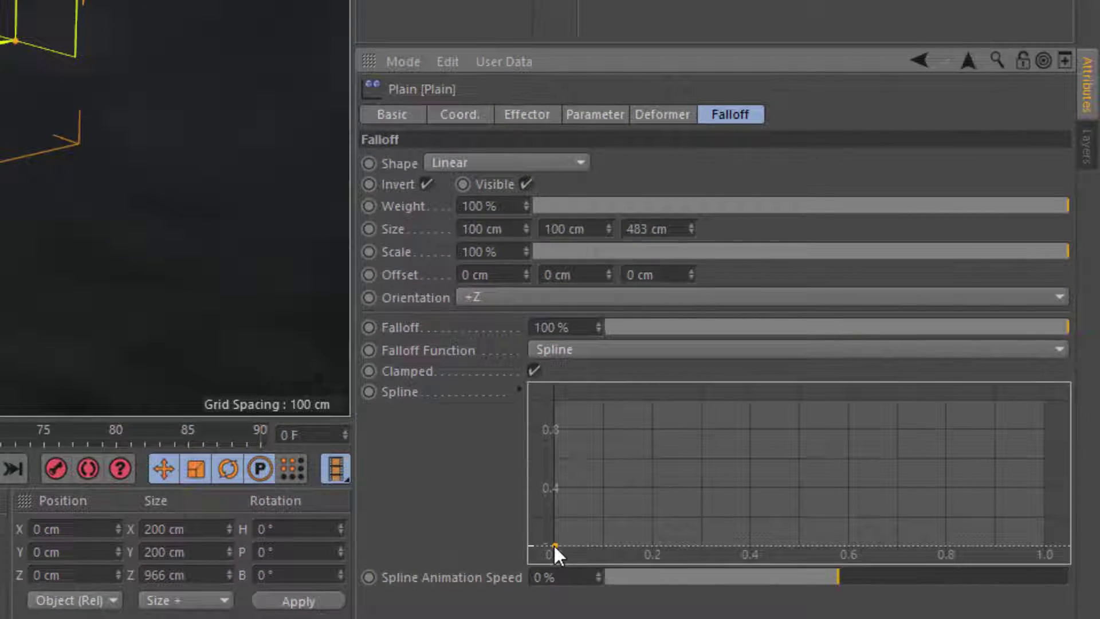
ctrl+click(554, 546)
ctrl+click(626, 512)
ctrl+click(676, 480)
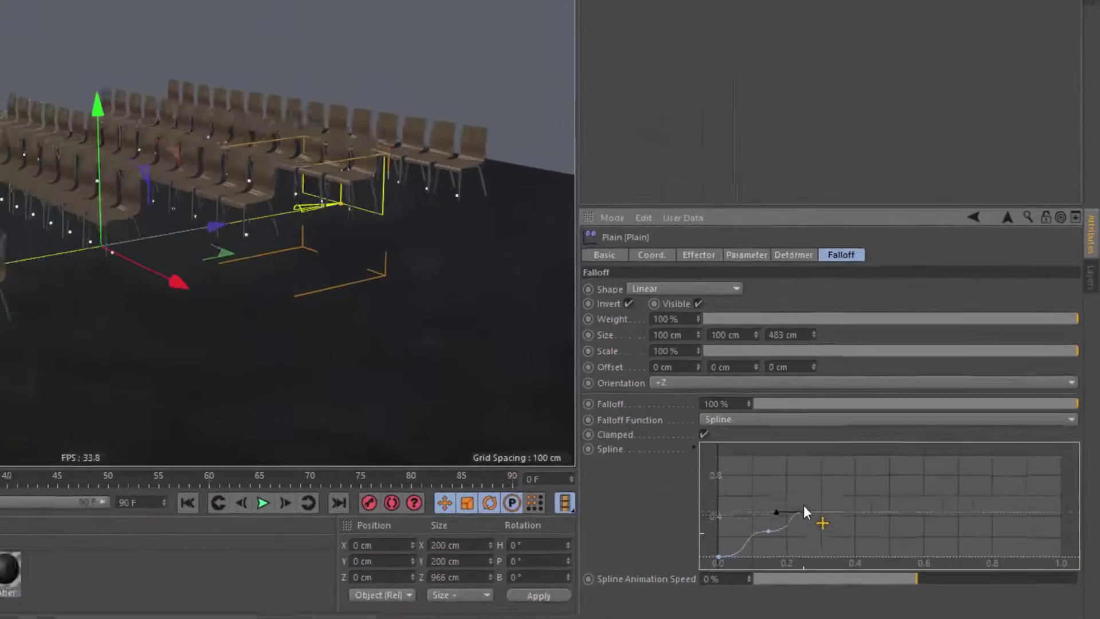
drag(802, 509, 791, 471)
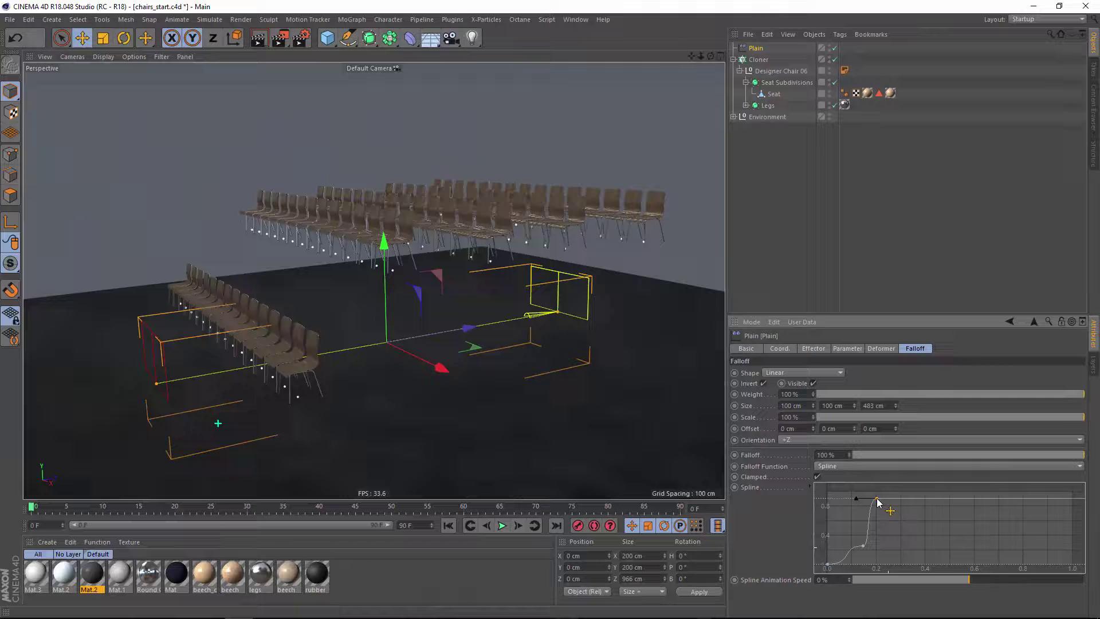
mouse_move(877, 499)
mouse_down()
mouse_move(913, 522)
mouse_move(911, 499)
mouse_move(913, 509)
mouse_move(890, 507)
mouse_move(886, 547)
mouse_up()
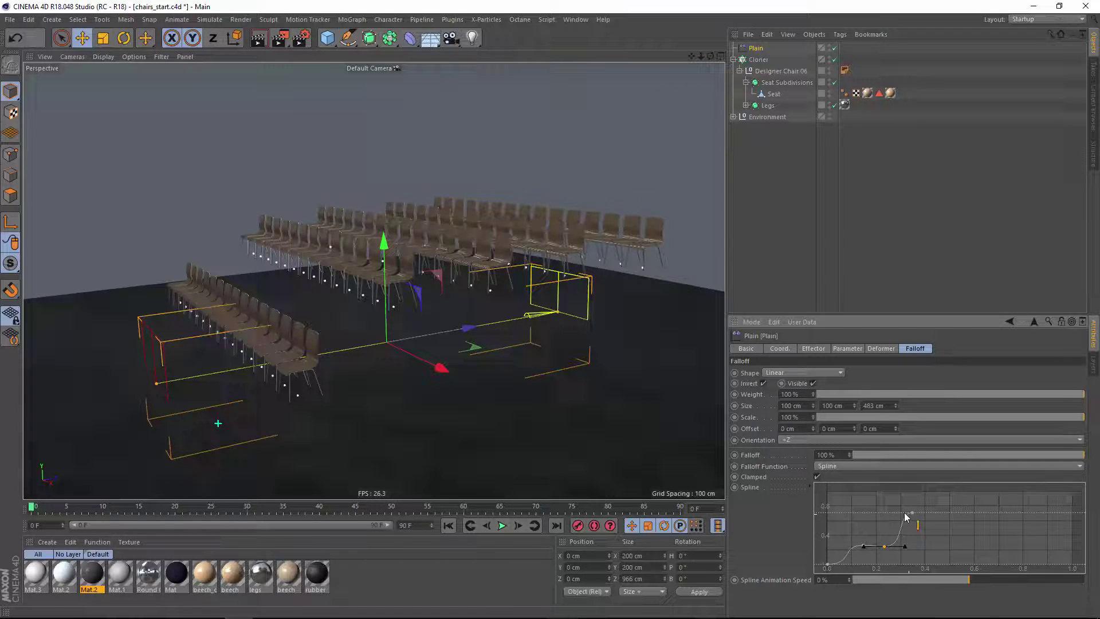
ctrl+click(935, 512)
ctrl+drag(966, 510, 969, 493)
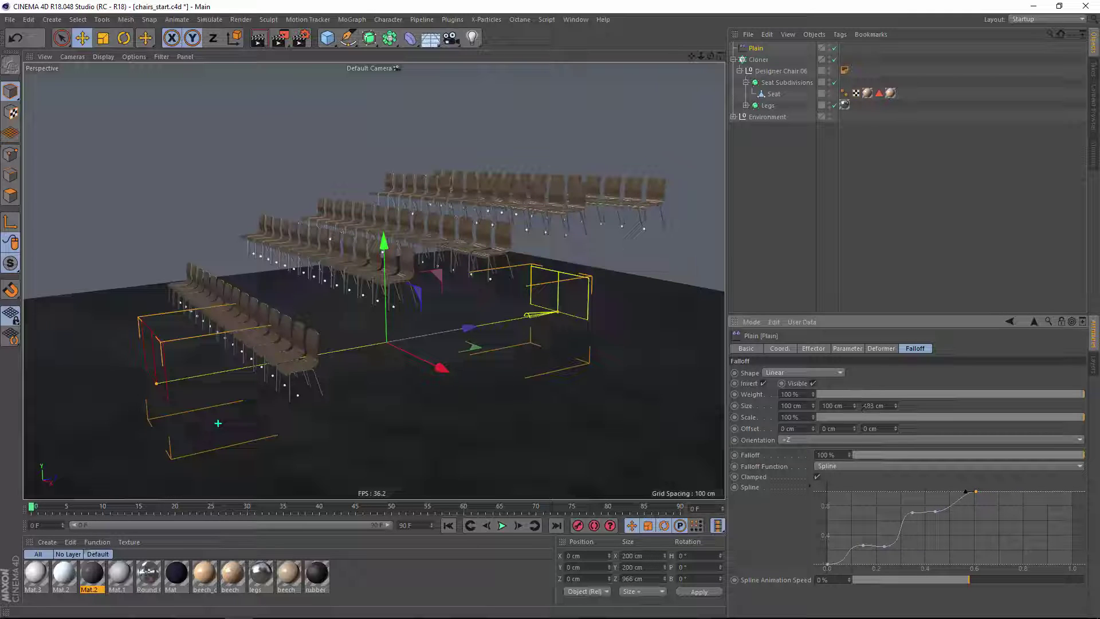
Step: Reset the Plain effector's falloff spline to a straight diagonal line
right_click(849, 504)
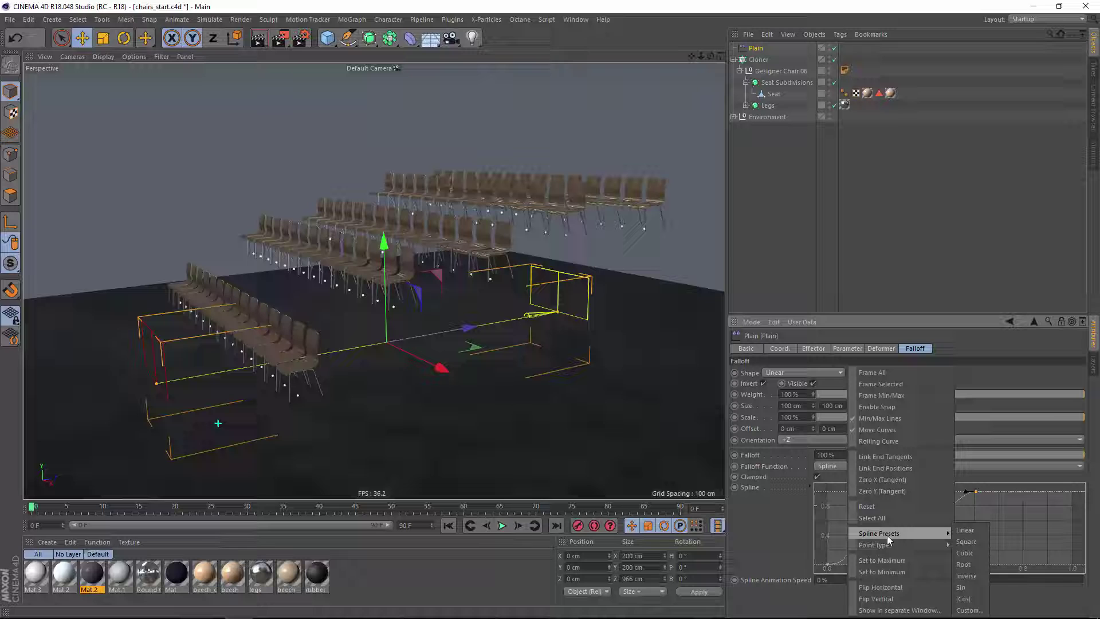
click(868, 507)
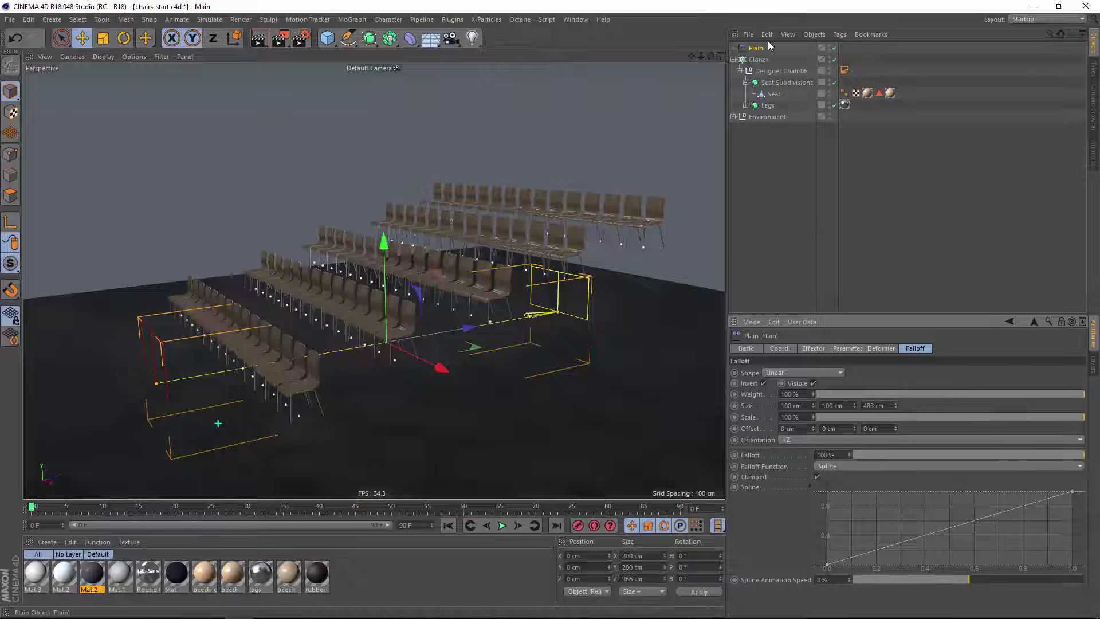
Step: Increase the chair Cloner's Count Height to 10 and view the tiered rows from the side
click(760, 60)
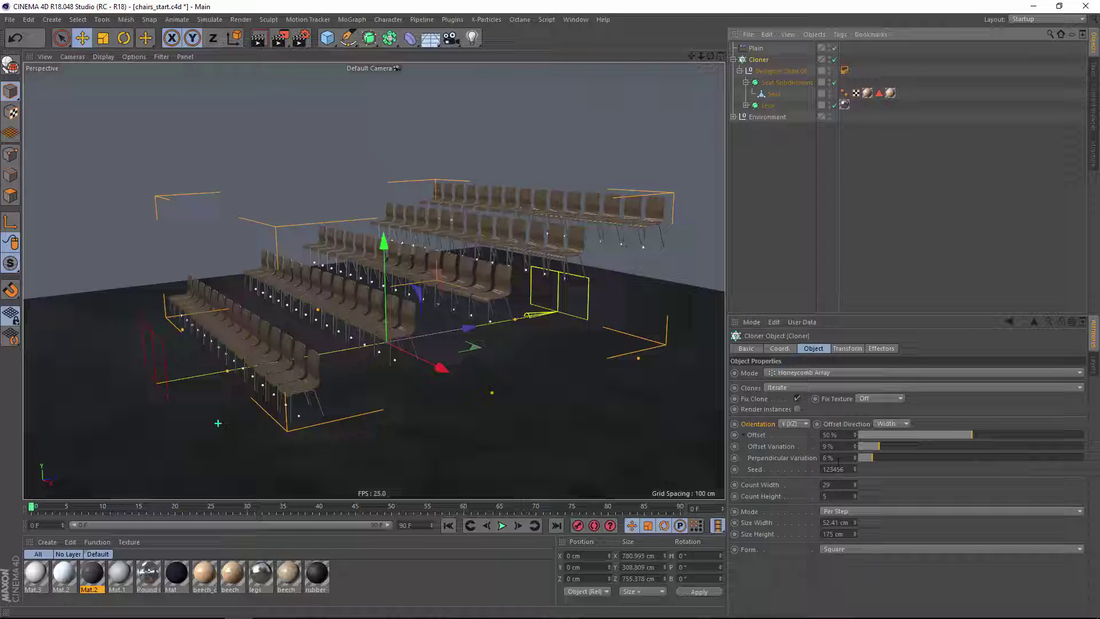
drag(855, 495, 855, 494)
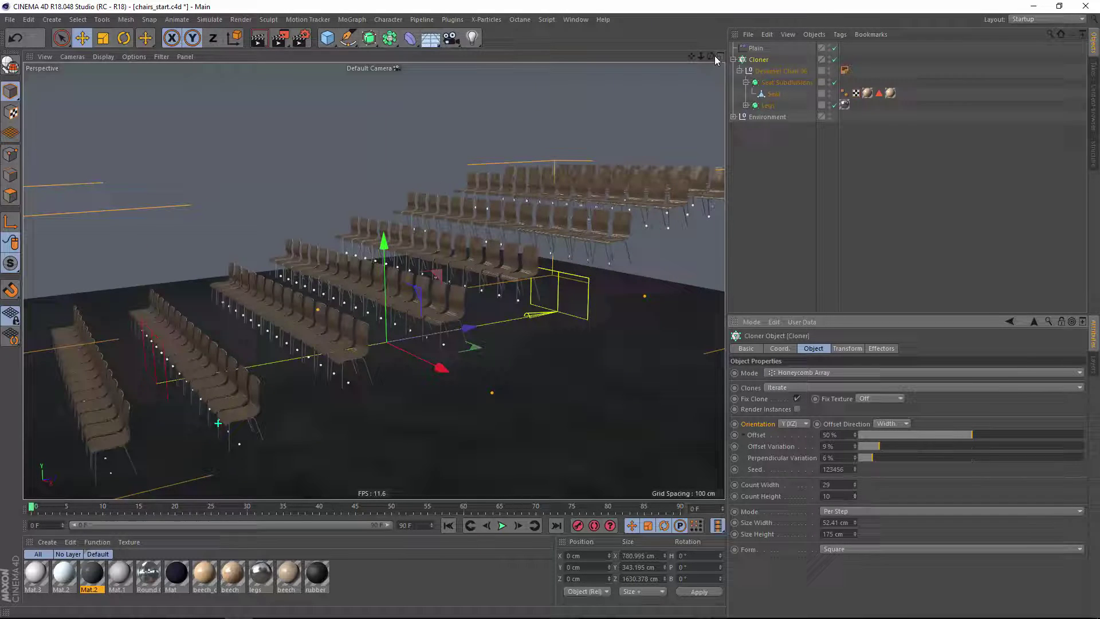
drag(711, 56, 688, 34)
drag(677, 80, 813, 55)
drag(701, 56, 630, 56)
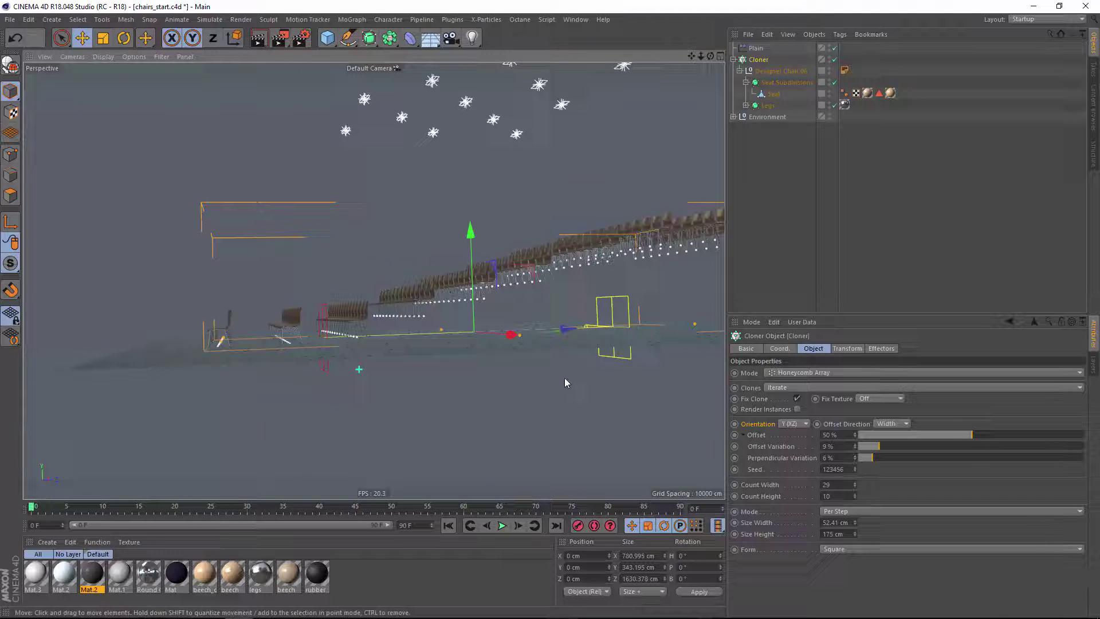
Step: Remove the Plain effector from the scene
key(ctrl+z)
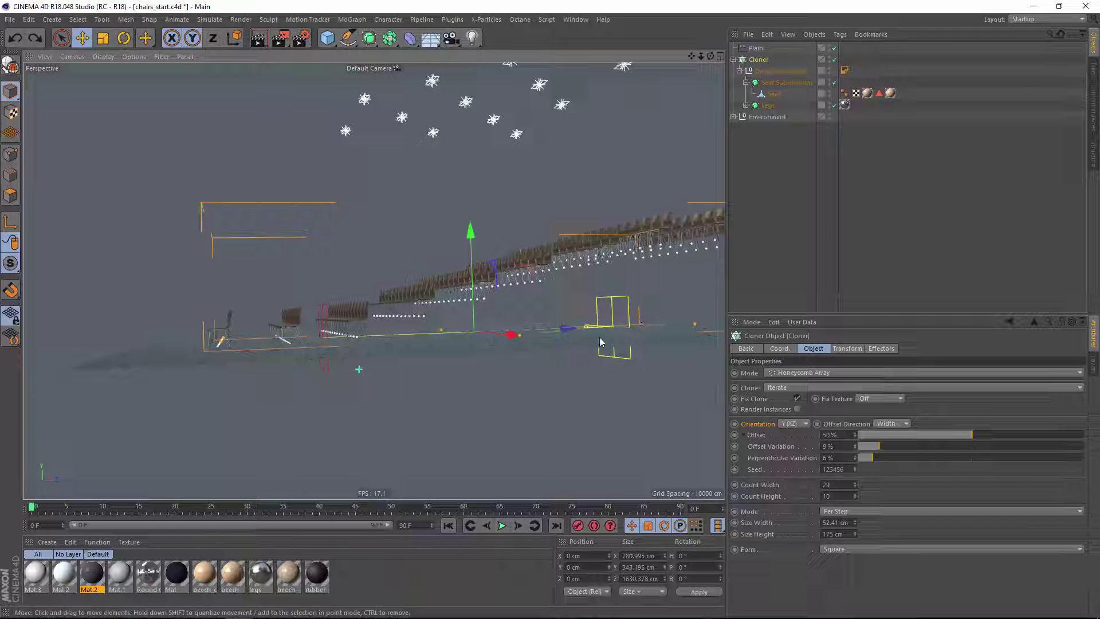
click(756, 49)
key(ctrl+z)
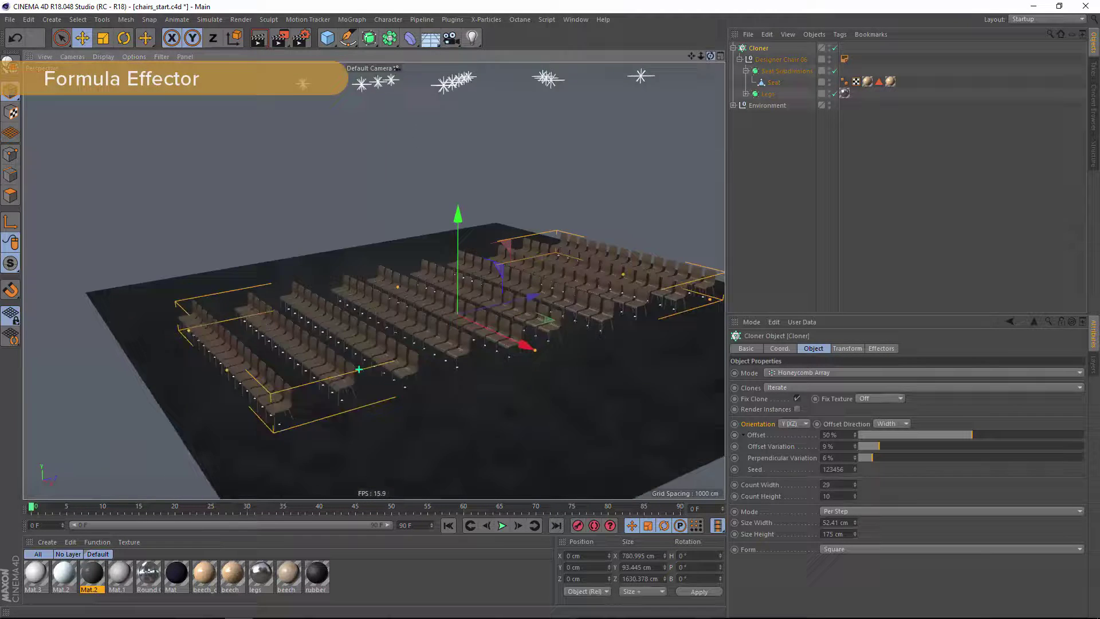
Step: Add a Formula effector to the chair Cloner and check that it is listed among the Cloner's effectors
click(352, 20)
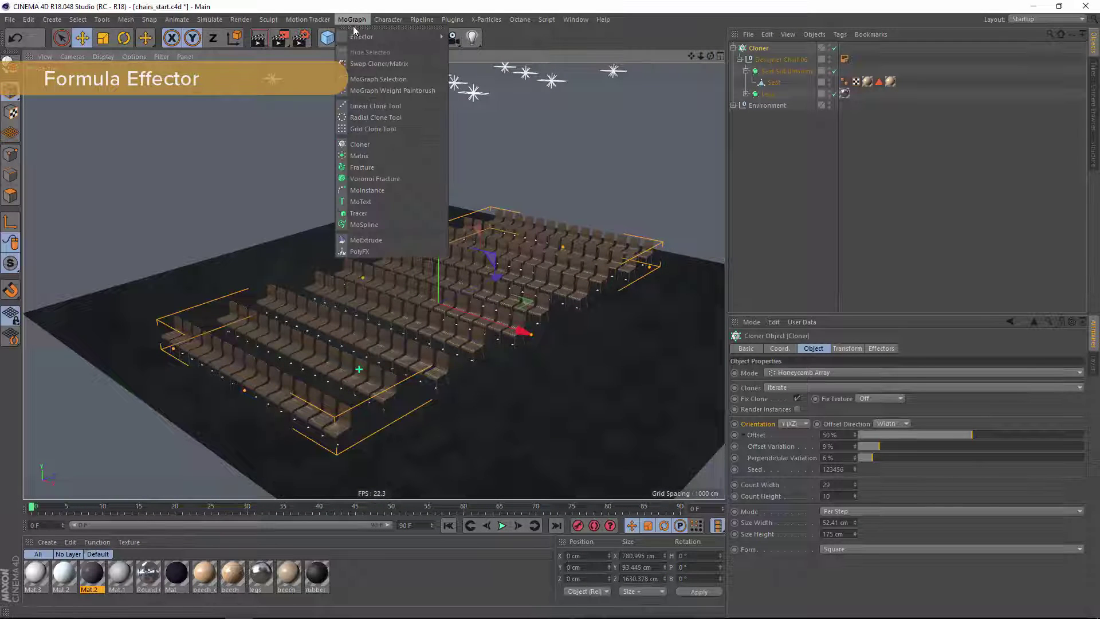
mouse_move(356, 37)
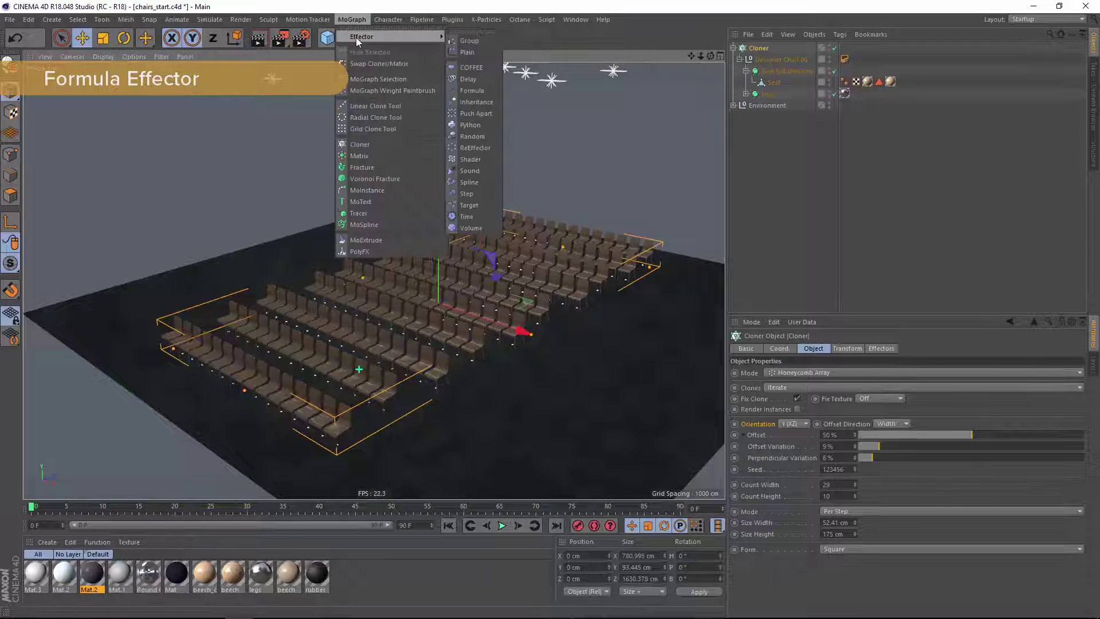
click(480, 90)
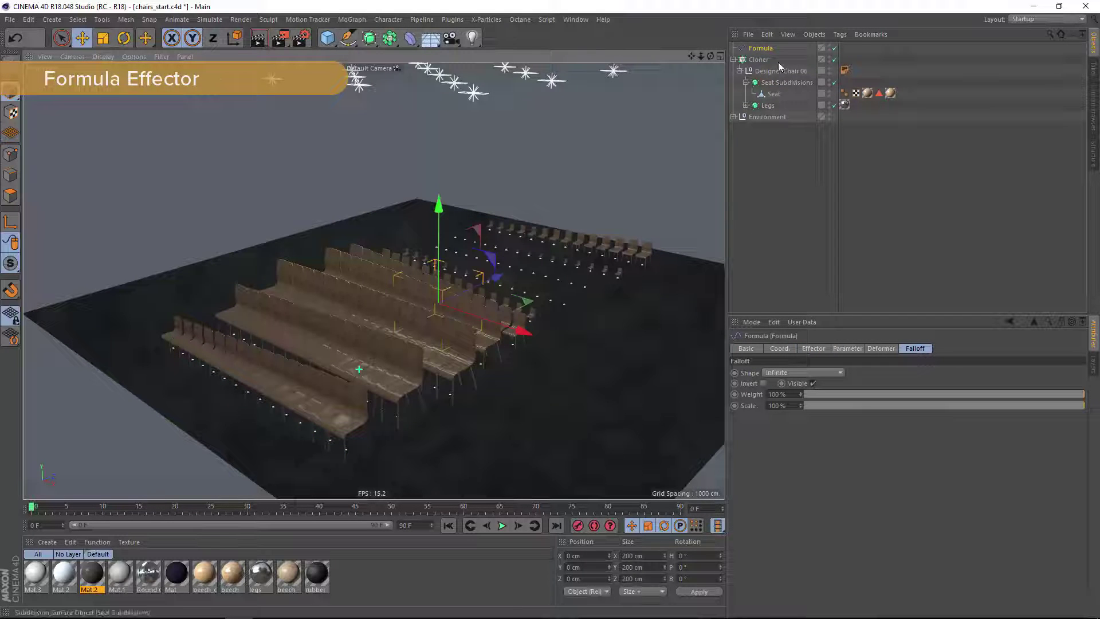
click(759, 60)
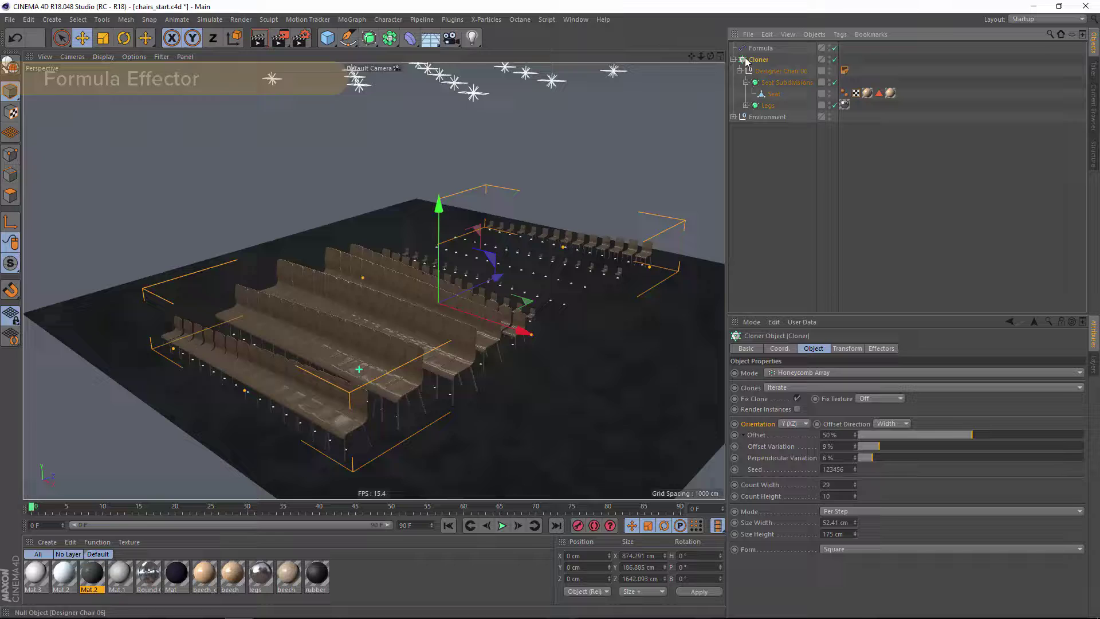
click(881, 348)
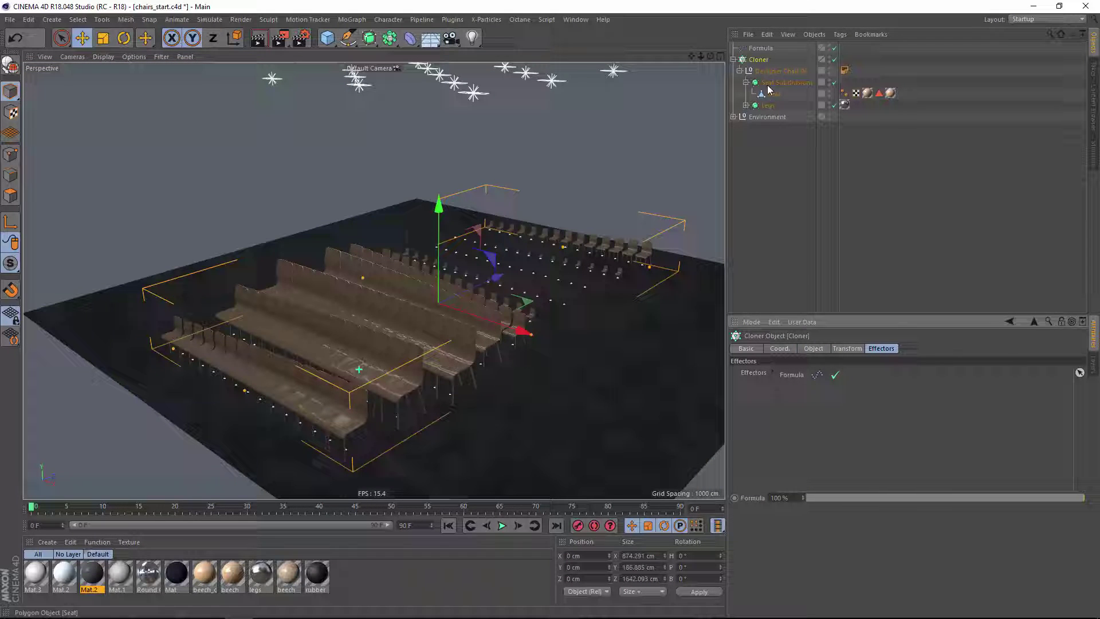
Step: Disable Scale on the Formula effector and set its position offset to X 0 cm and Y 250 cm
double_click(791, 375)
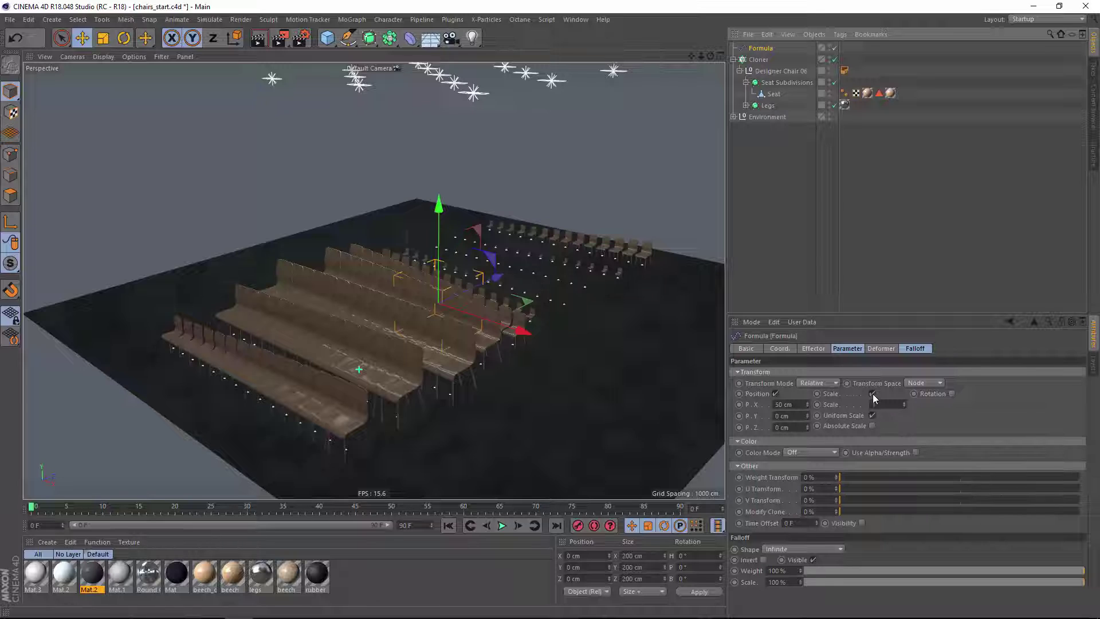
click(872, 393)
drag(797, 405, 723, 398)
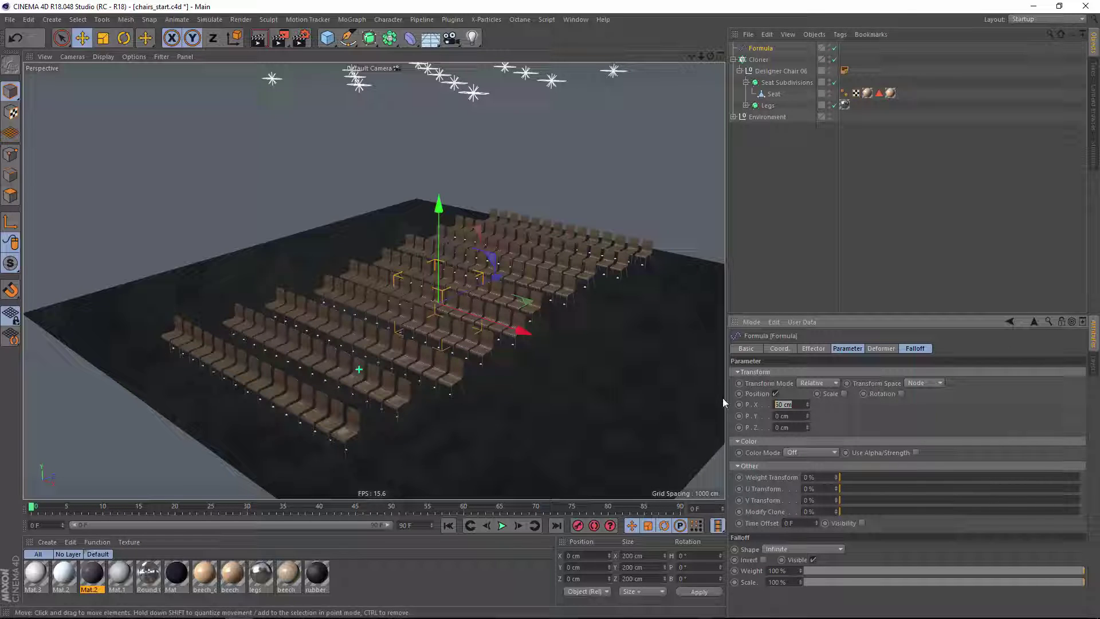
text(0)
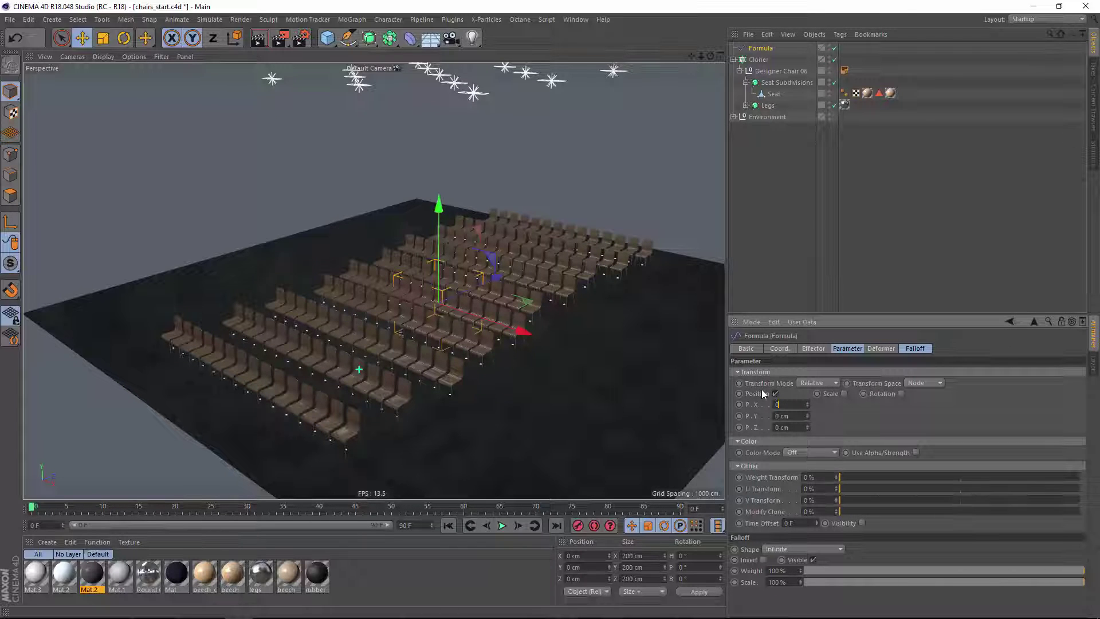
key(Tab)
text(25)
key(Return)
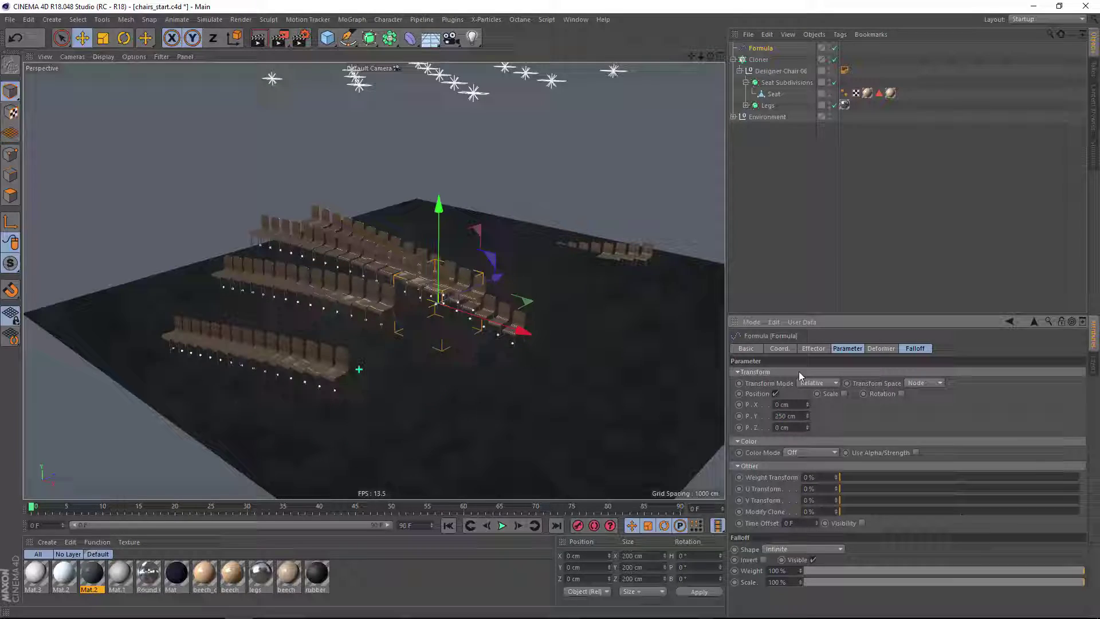
Step: Clear the default sine expression from the Formula effector's formula
click(814, 348)
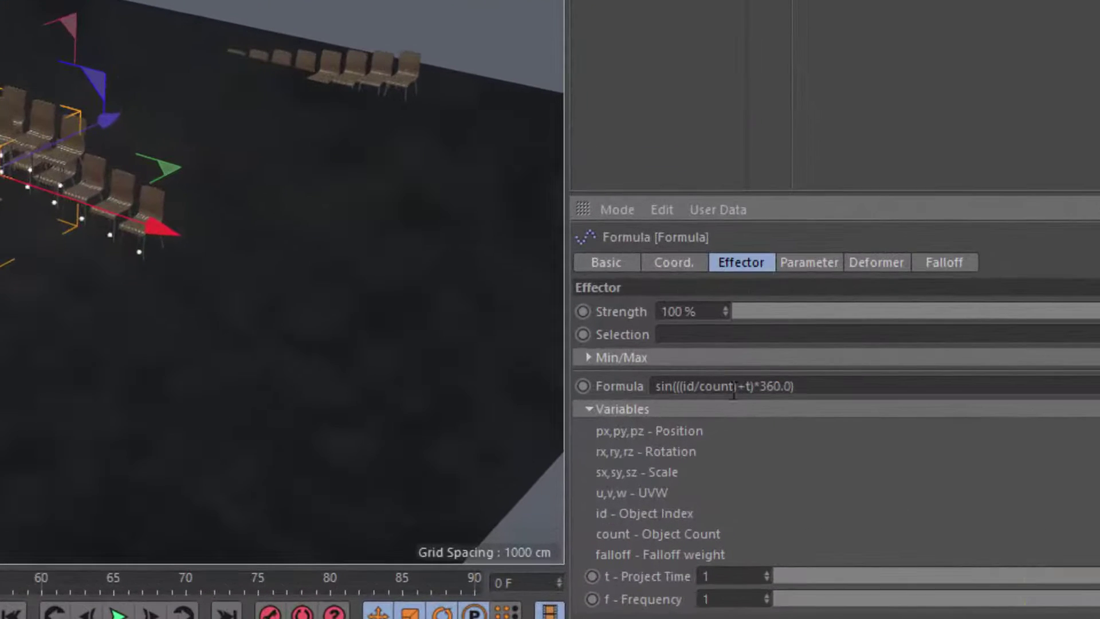
click(828, 387)
key(ctrl+a)
key(BackSpace)
key(Return)
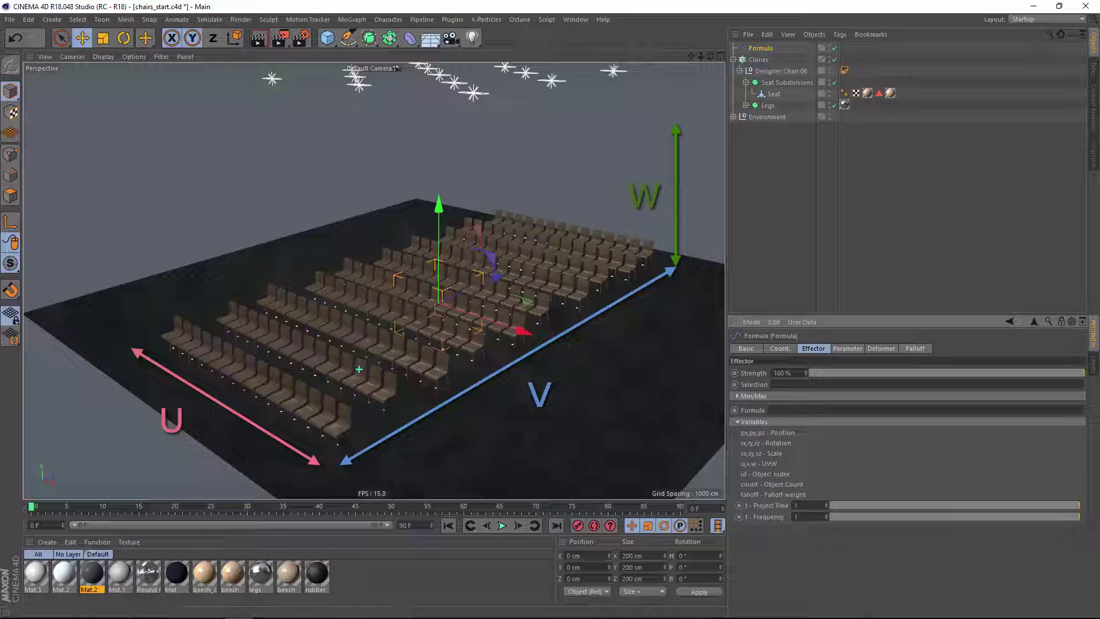
Step: Enter u as the effector's formula and examine the chair rows from the front
text(u)
key(Return)
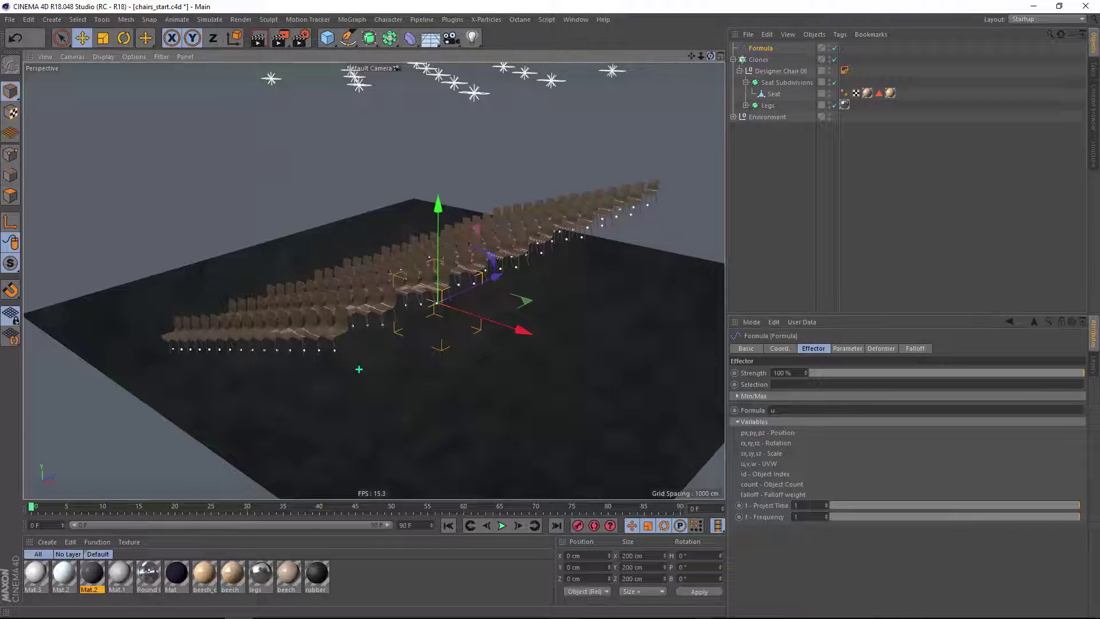
drag(711, 55, 676, 57)
alt+drag(359, 370, 363, 367)
Step: Replace the effector's formula with v so the chairs rise row by row
drag(783, 410, 702, 404)
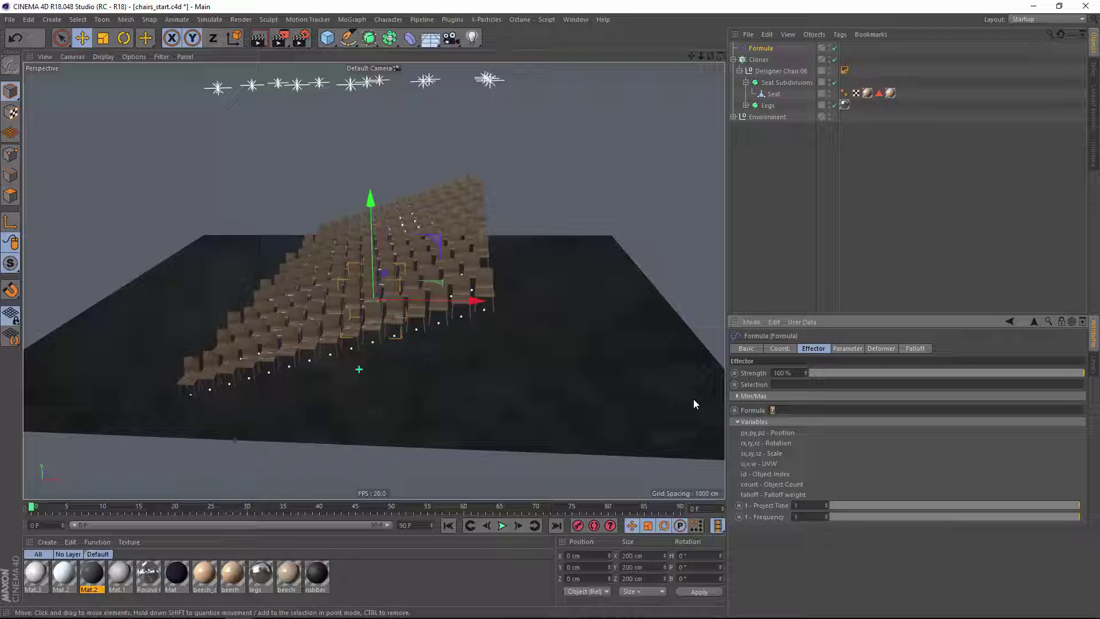
text(v)
key(Return)
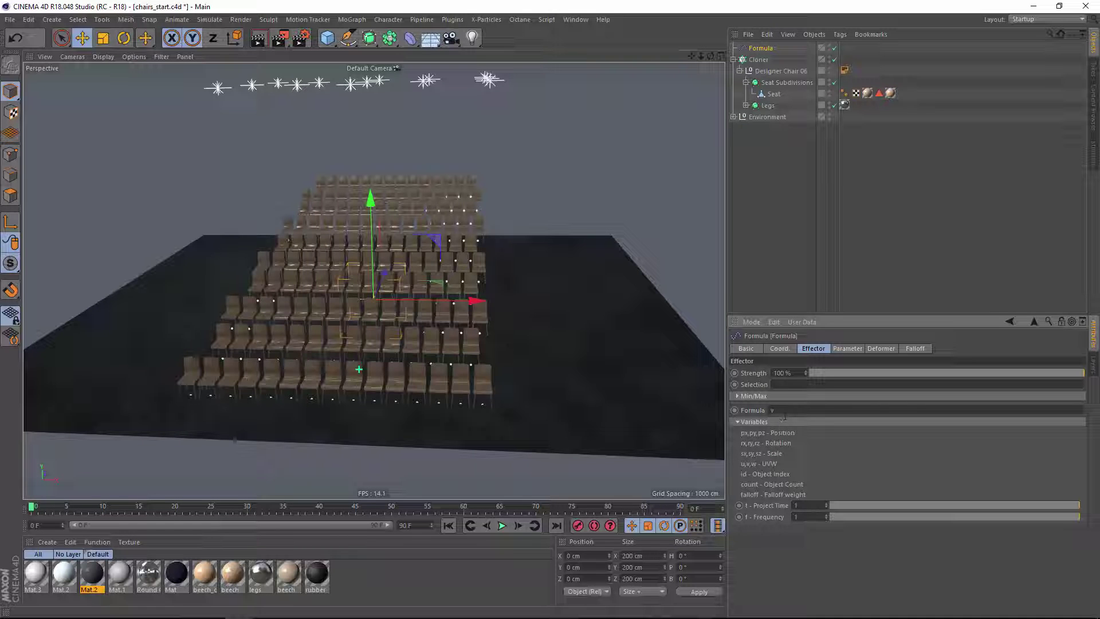
Step: Set the chair Cloner's Count Height to 5, then deselect it
drag(711, 56, 704, 56)
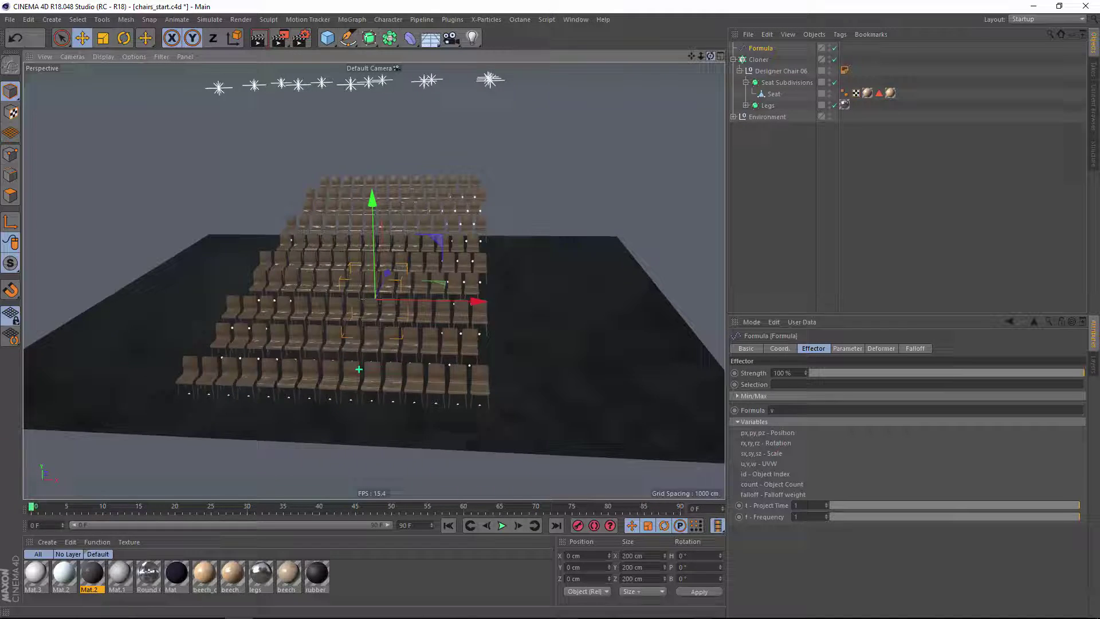
alt+drag(359, 369, 262, 335)
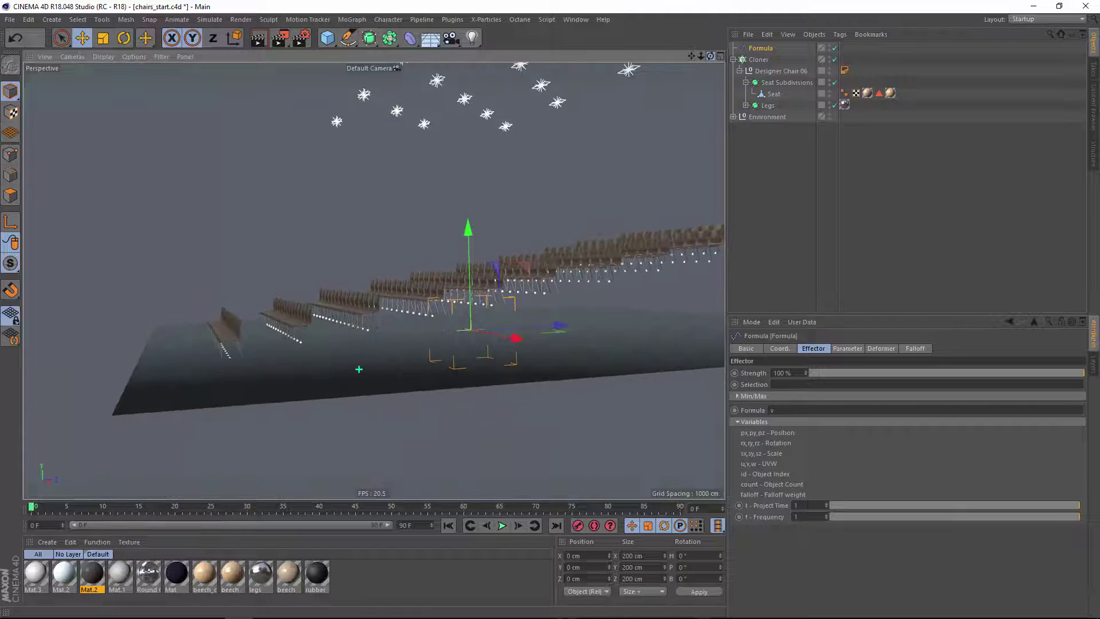
drag(774, 58, 784, 80)
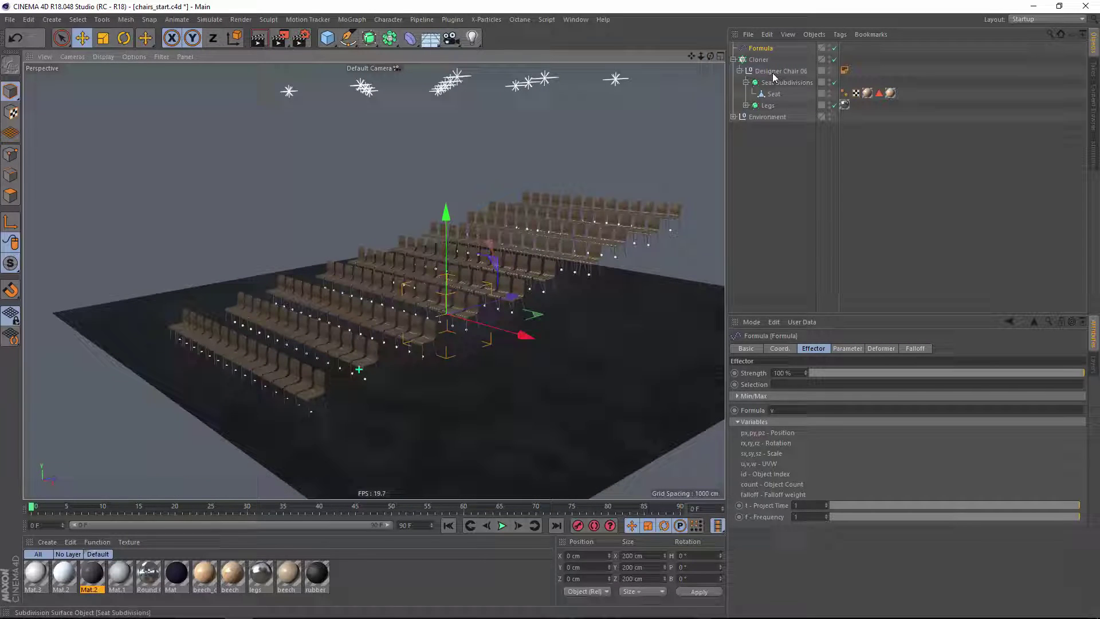
click(759, 60)
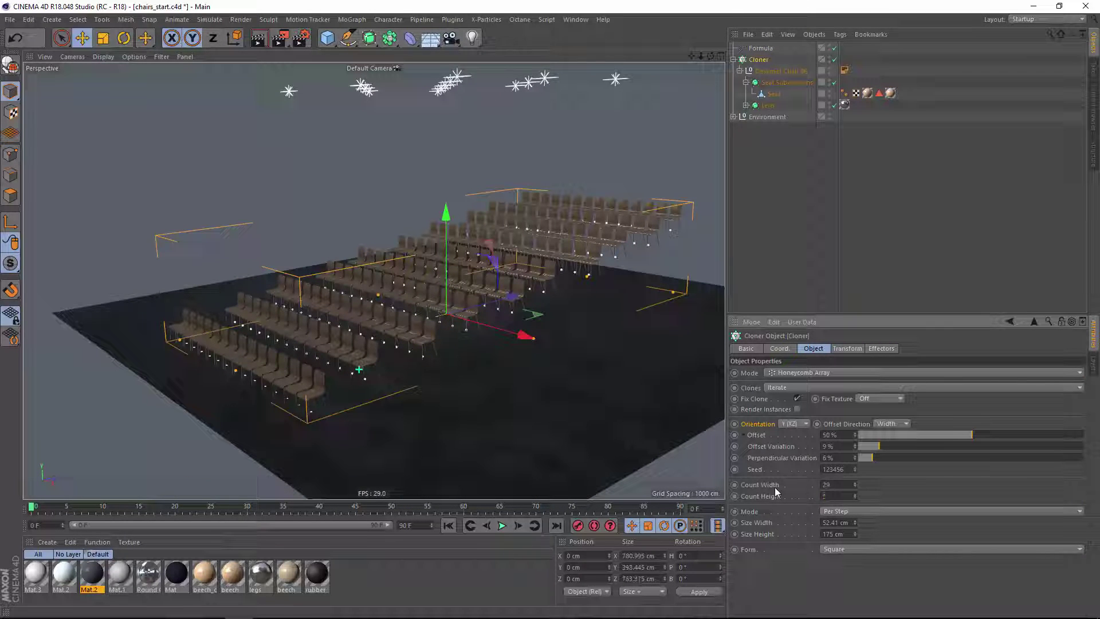
click(809, 174)
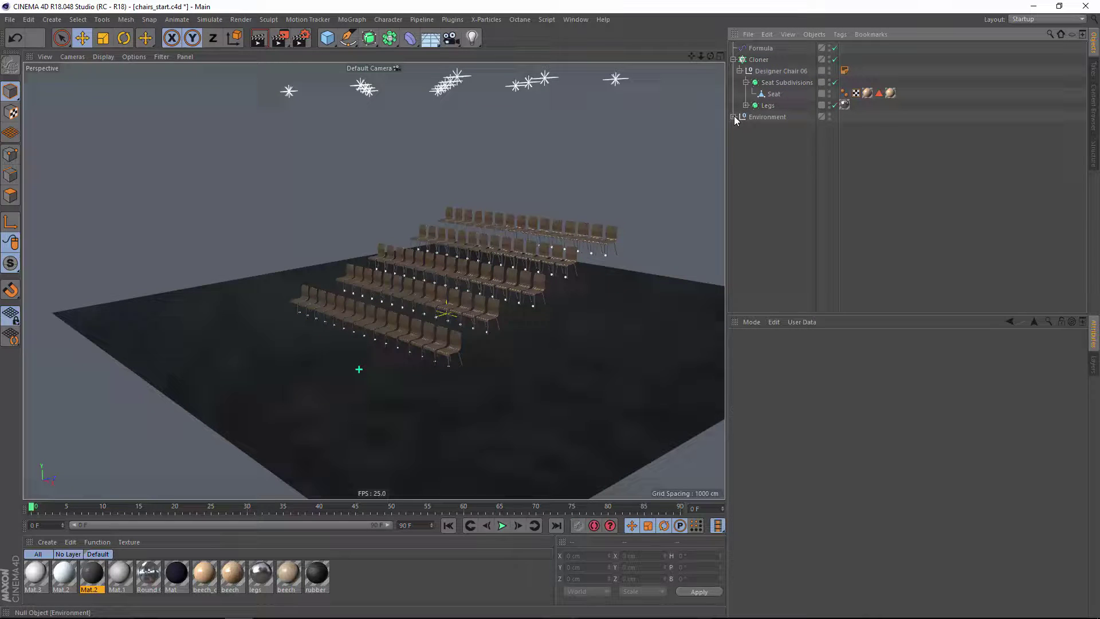
Step: Expand the Environment group and enable its Stepped Floor object
click(734, 116)
click(833, 128)
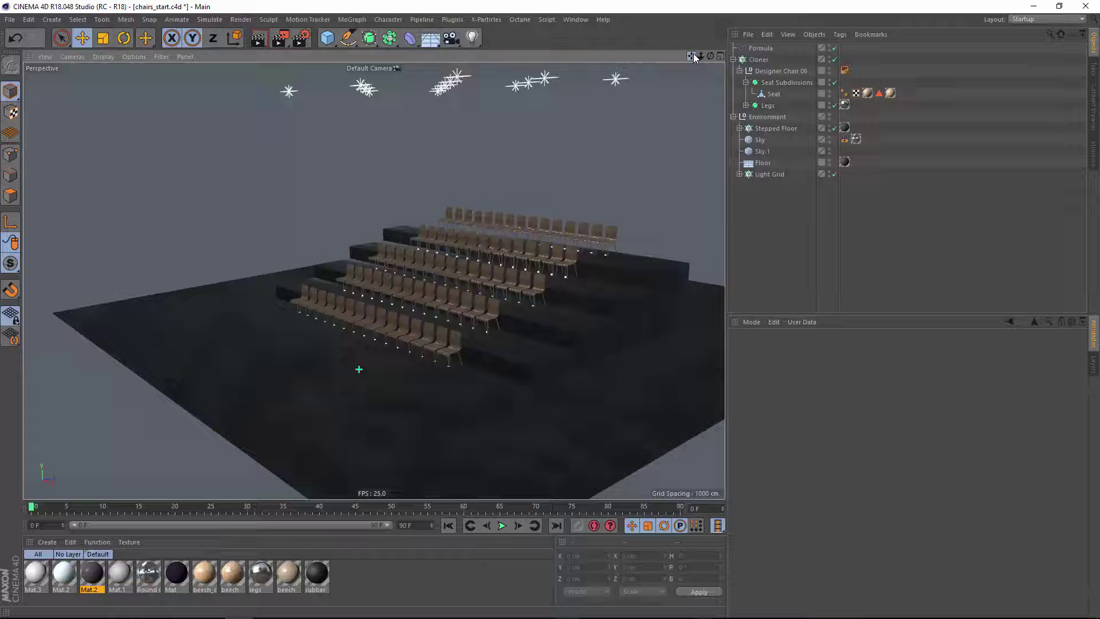
Step: Increase the chair Cloner's Count Width to 37 to lengthen the rows on the stepped floor
right_drag(694, 55, 765, 56)
drag(693, 55, 584, 33)
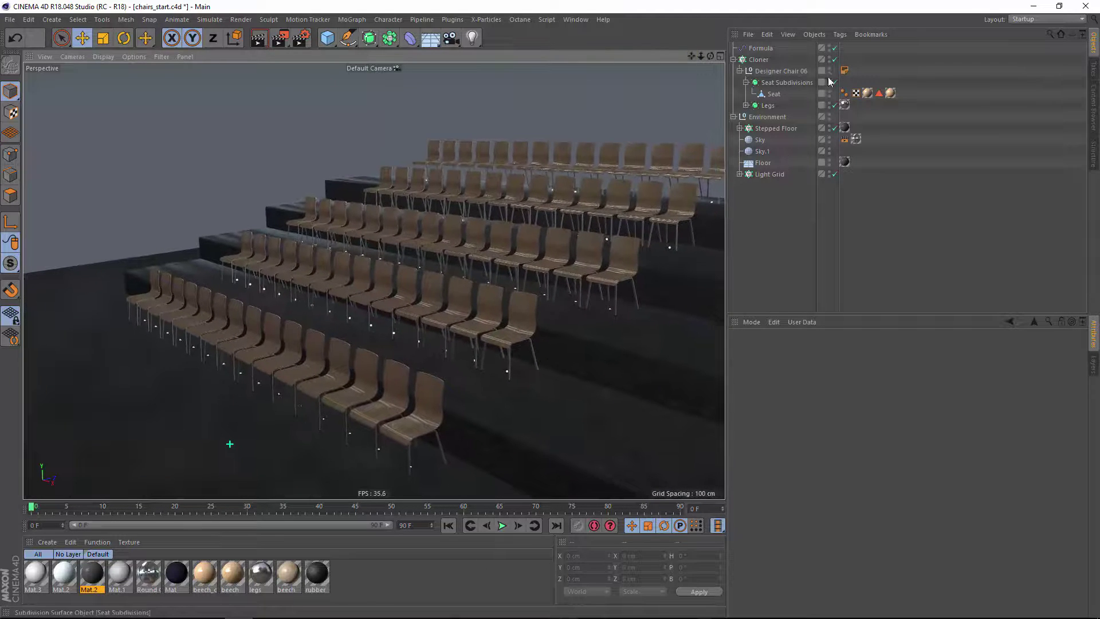
click(759, 59)
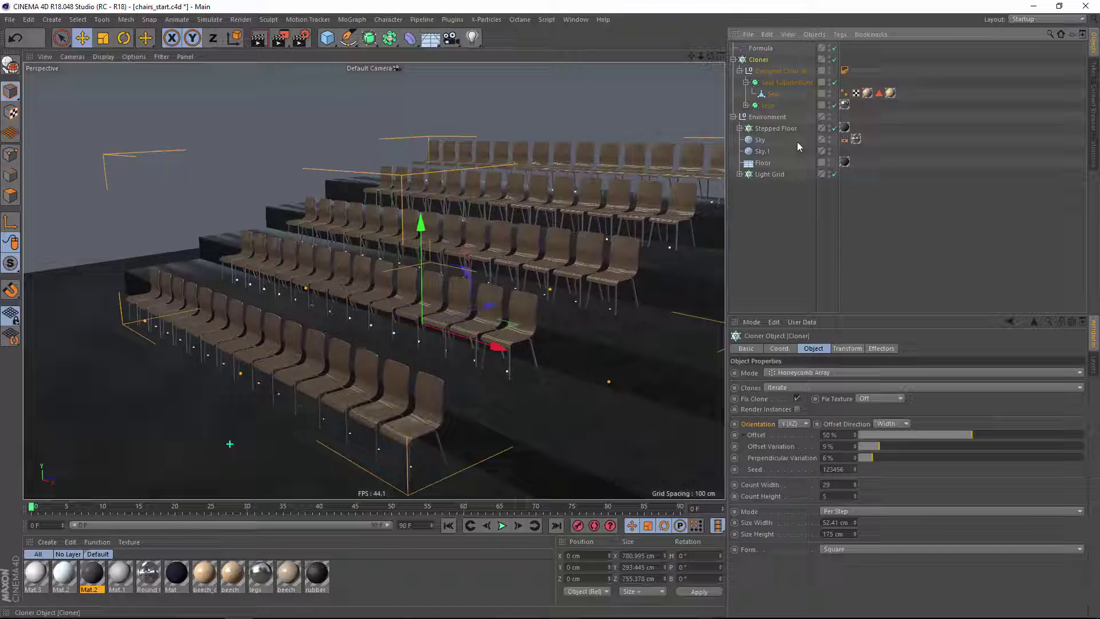
mouse_move(857, 483)
mouse_down()
mouse_move(855, 494)
mouse_move(855, 482)
mouse_up()
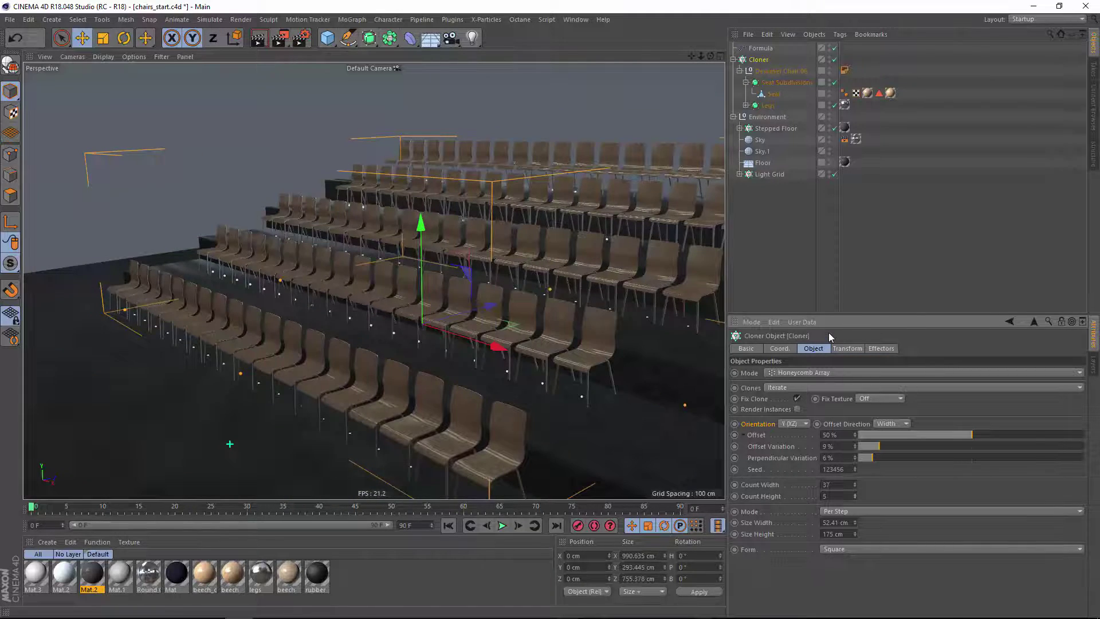